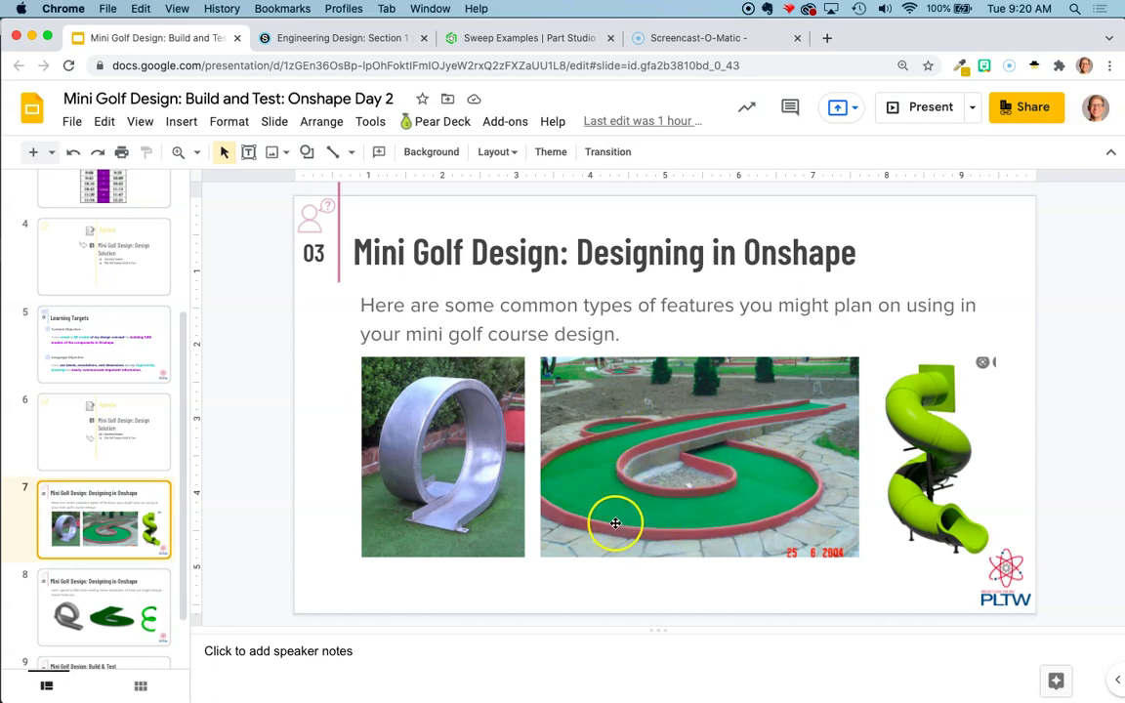
Show slide 8 of Onshape design examples, then view the Downward Curve Lane v2 model in Onshape
{"action": "left_click", "coordinate": [87, 606]}
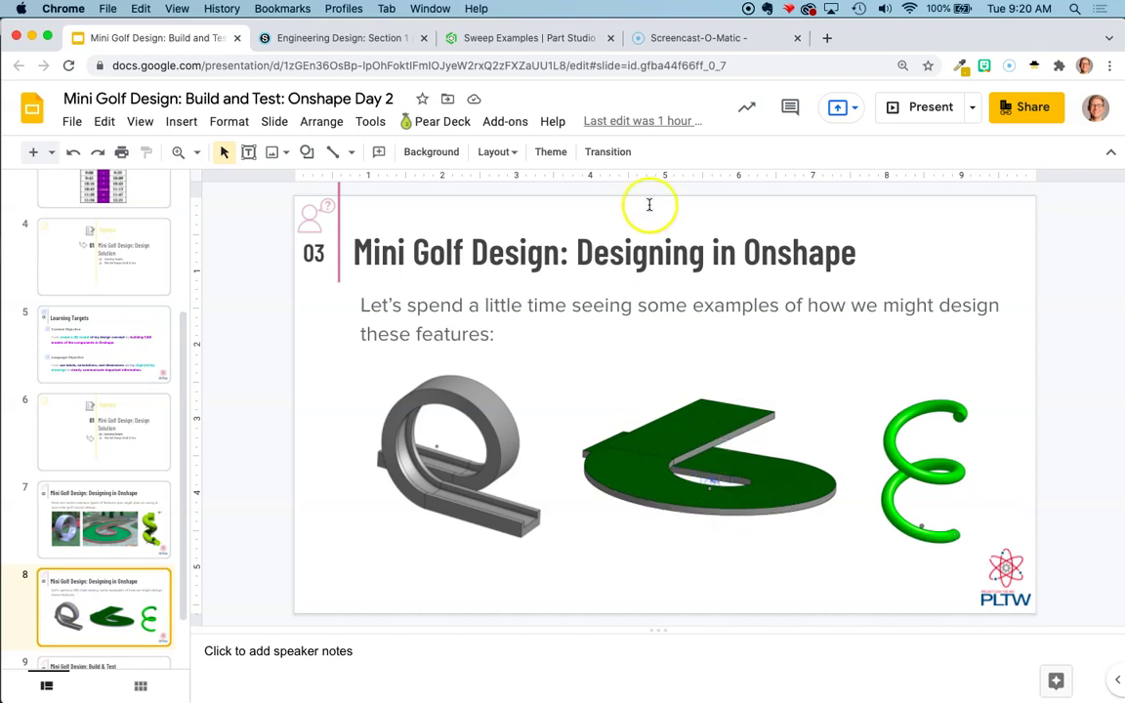
{"action": "left_click", "coordinate": [515, 38]}
{"action": "left_click", "coordinate": [323, 690]}
{"action": "mouse_move", "coordinate": [480, 555]}
{"action": "right_mouse_down"}
{"action": "mouse_move", "coordinate": [580, 562]}
{"action": "mouse_move", "coordinate": [495, 540]}
{"action": "mouse_move", "coordinate": [474, 540]}
{"action": "mouse_move", "coordinate": [480, 548]}
{"action": "right_mouse_up"}
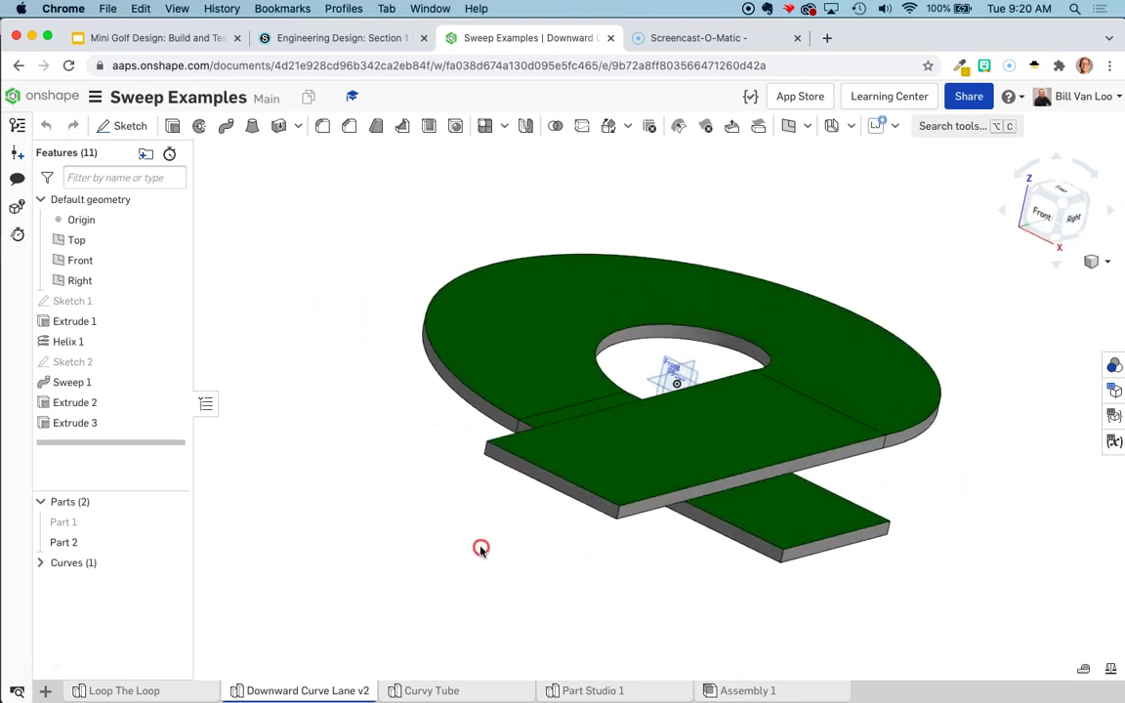
Create a new empty Part Studio 2 from the + menu
{"action": "left_click", "coordinate": [45, 690]}
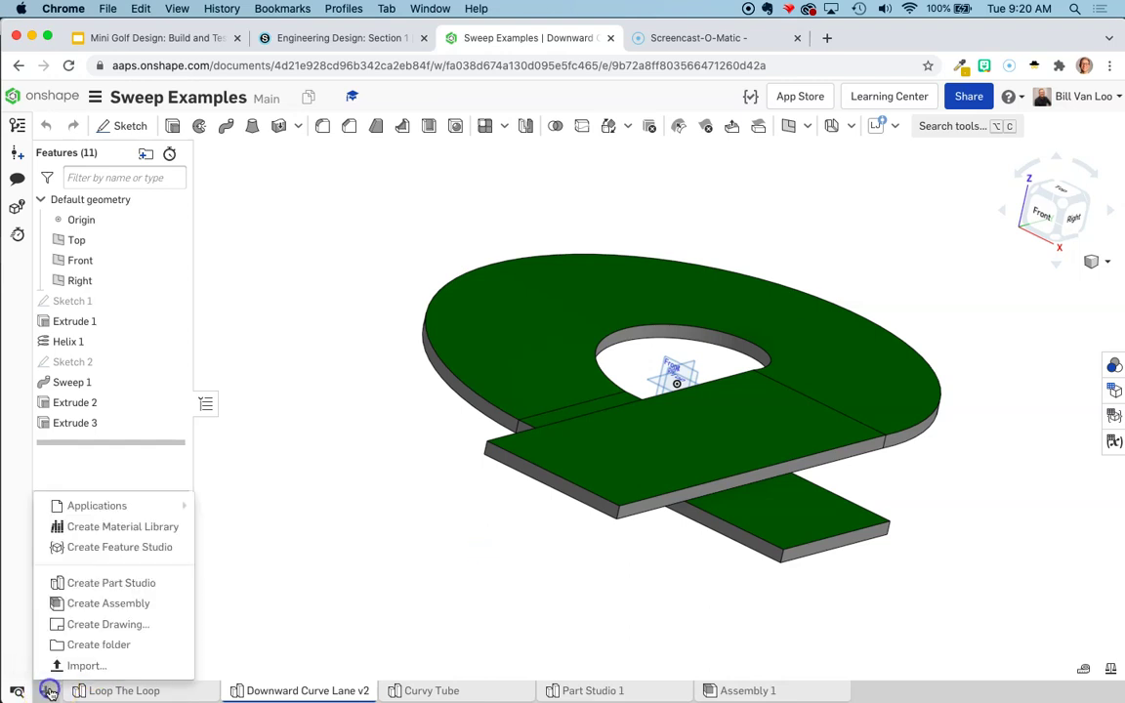
{"action": "left_click", "coordinate": [126, 589]}
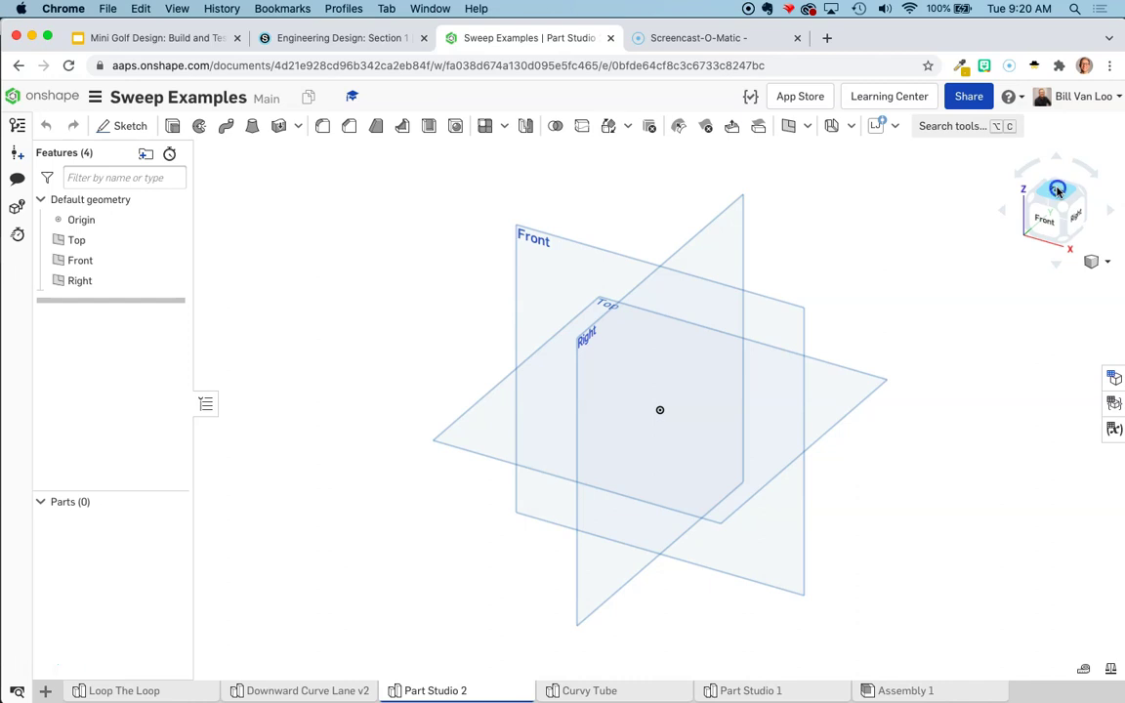
Start a sketch on the Top plane and draw a circle centred on the origin
{"action": "left_click", "coordinate": [1058, 190]}
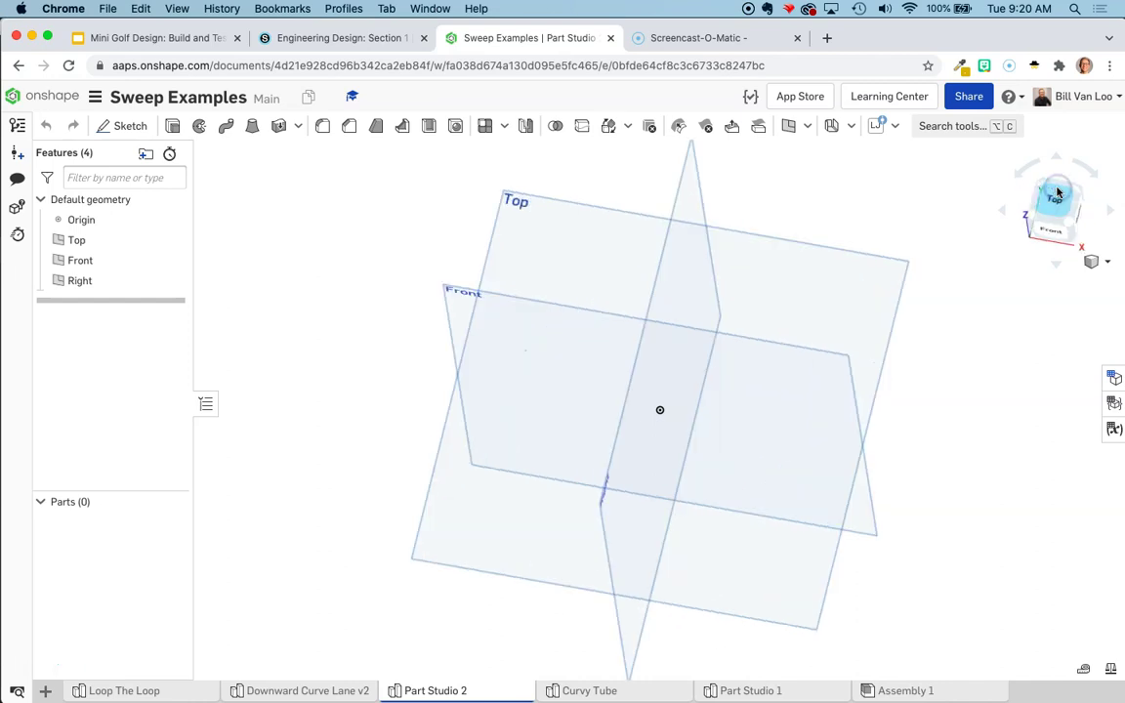
{"action": "left_click", "coordinate": [137, 130]}
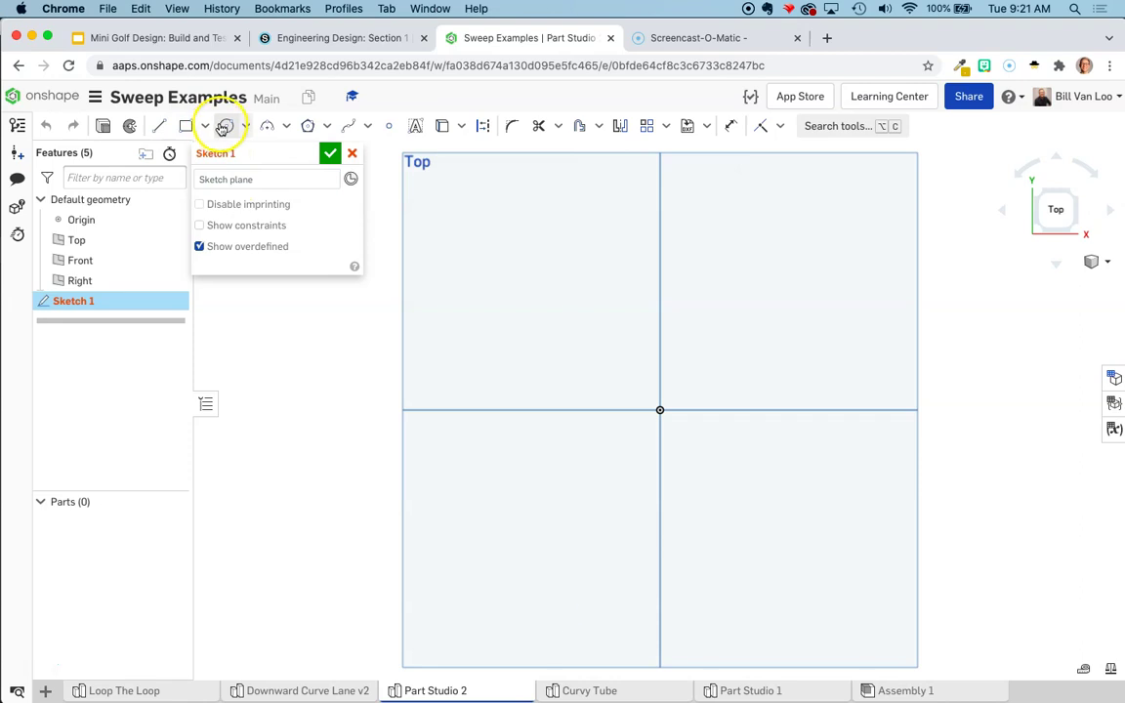
{"action": "left_click", "coordinate": [224, 128]}
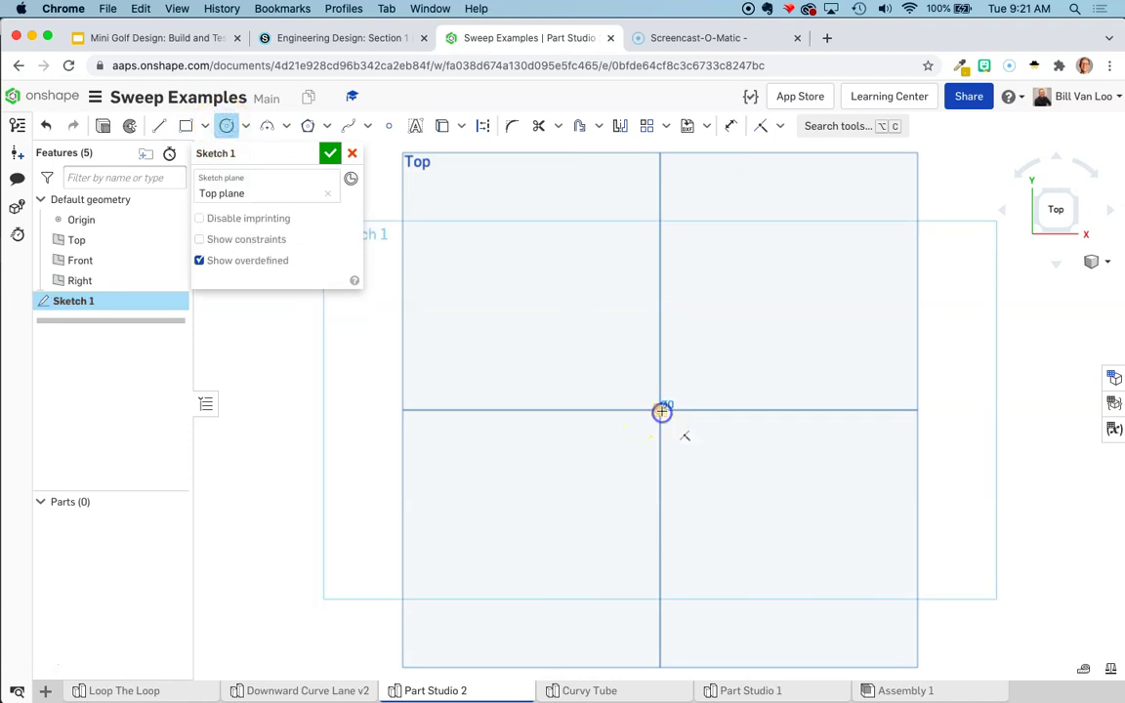
{"action": "left_click", "coordinate": [661, 410]}
{"action": "left_click", "coordinate": [811, 337]}
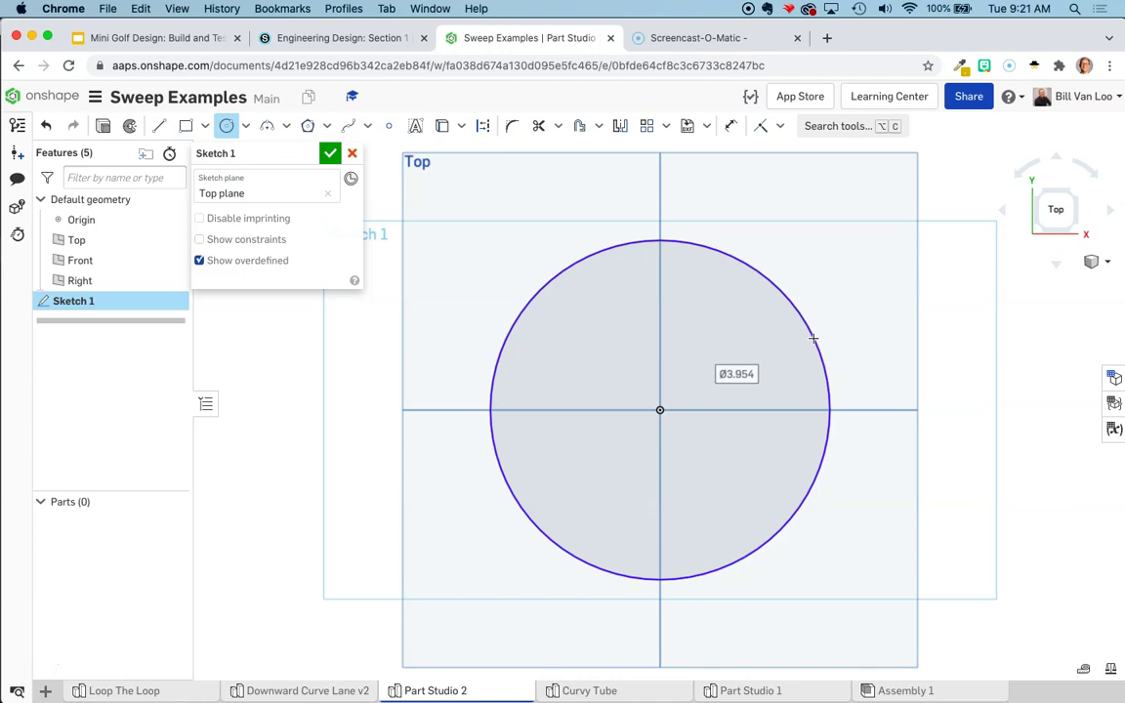
{"action": "left_click", "coordinate": [742, 375]}
{"action": "key", "text": "Escape"}
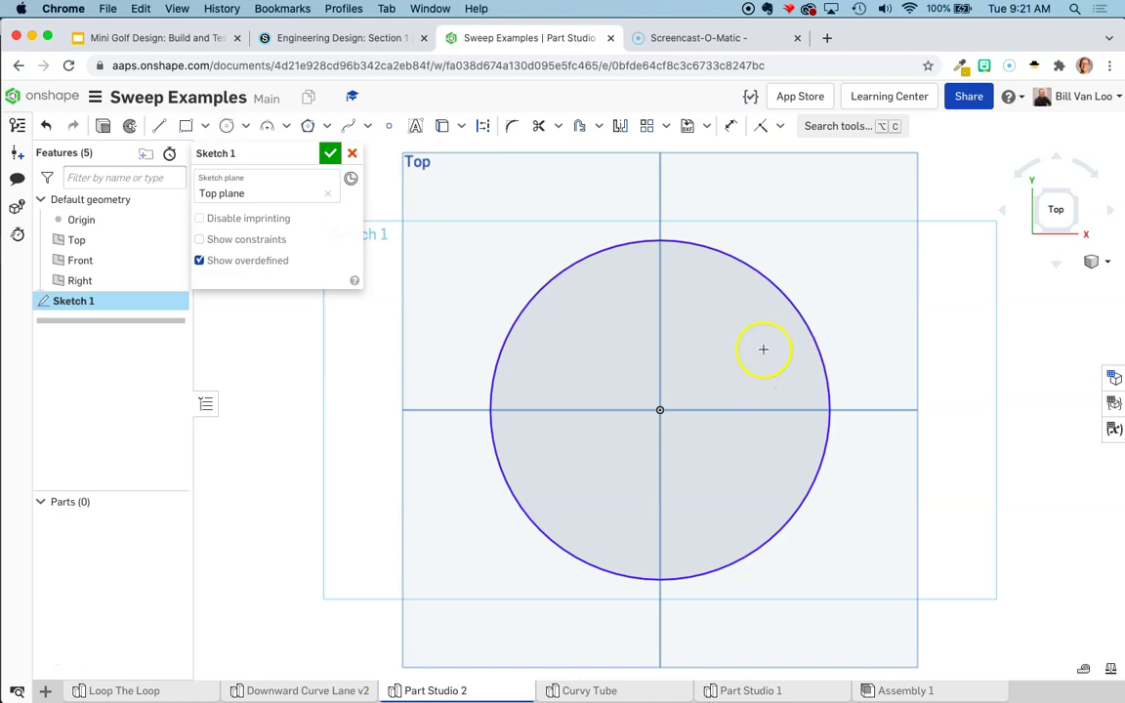
Dimension the circle's diameter to 48 and finish the sketch
{"action": "left_click", "coordinate": [739, 261]}
{"action": "left_click", "coordinate": [794, 239]}
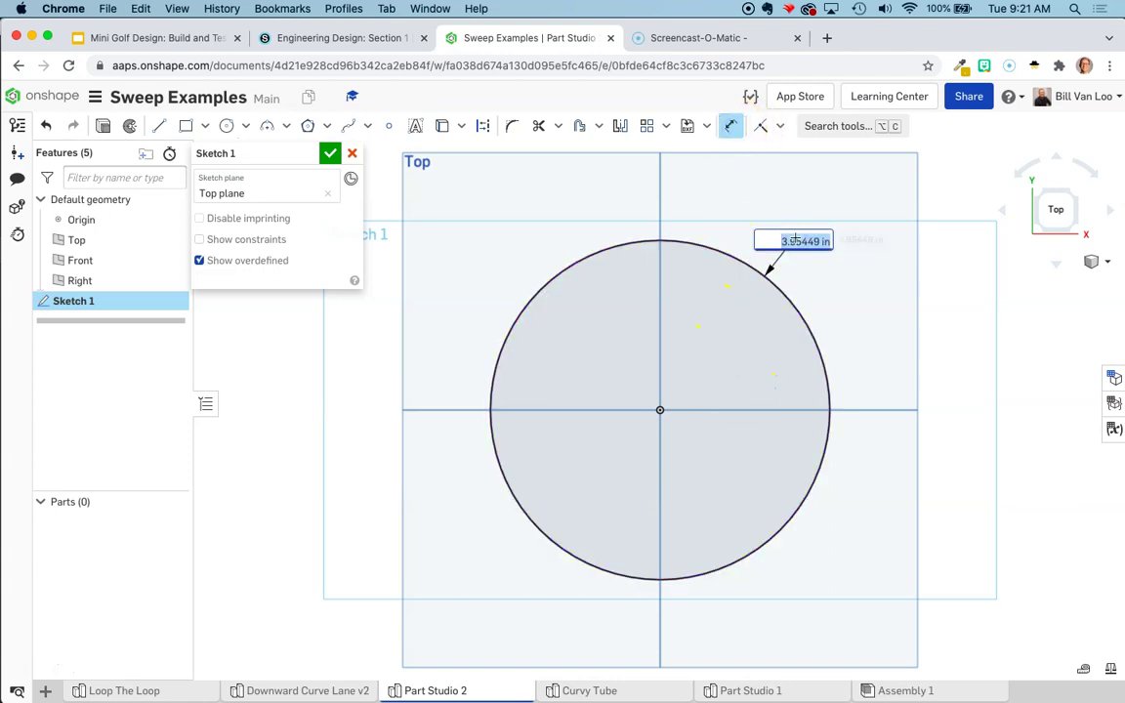
{"action": "type", "text": "48"}
{"action": "key", "text": "Return"}
{"action": "scroll", "coordinate": [815, 444], "scroll_direction": "down", "scroll_amount": 5}
{"action": "scroll", "coordinate": [815, 444], "scroll_direction": "up", "scroll_amount": 5}
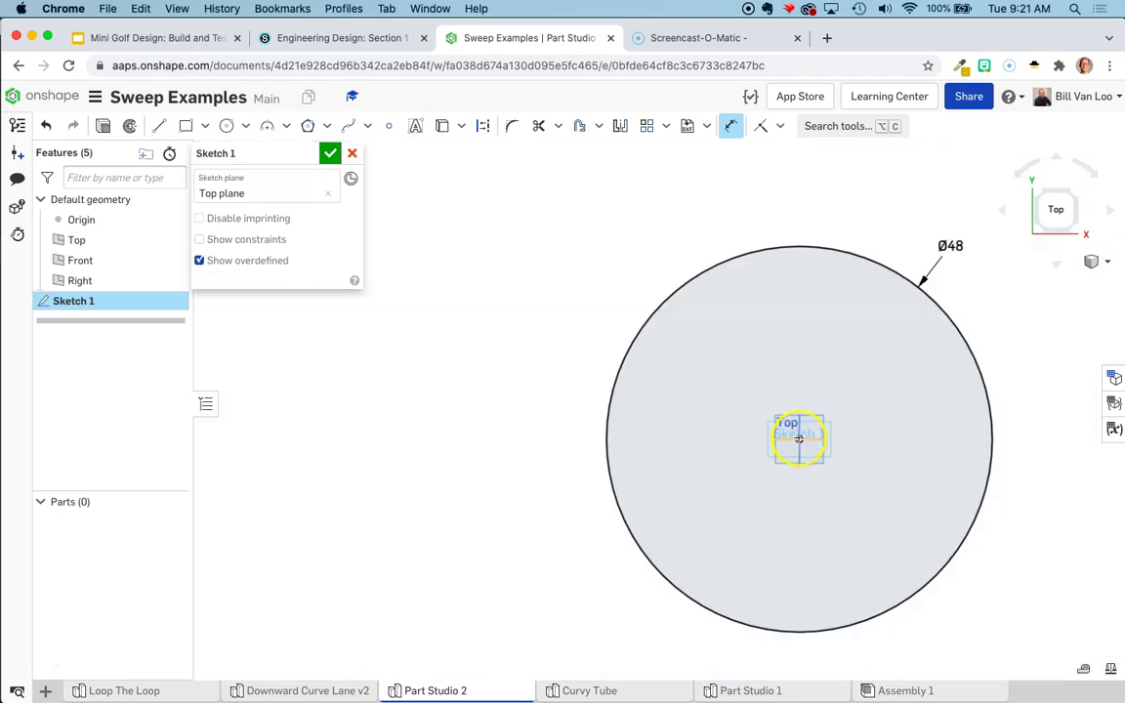
{"action": "scroll", "coordinate": [1027, 339], "scroll_direction": "down", "scroll_amount": 2}
{"action": "middle_click_drag", "start_coordinate": [1027, 339], "coordinate": [895, 324]}
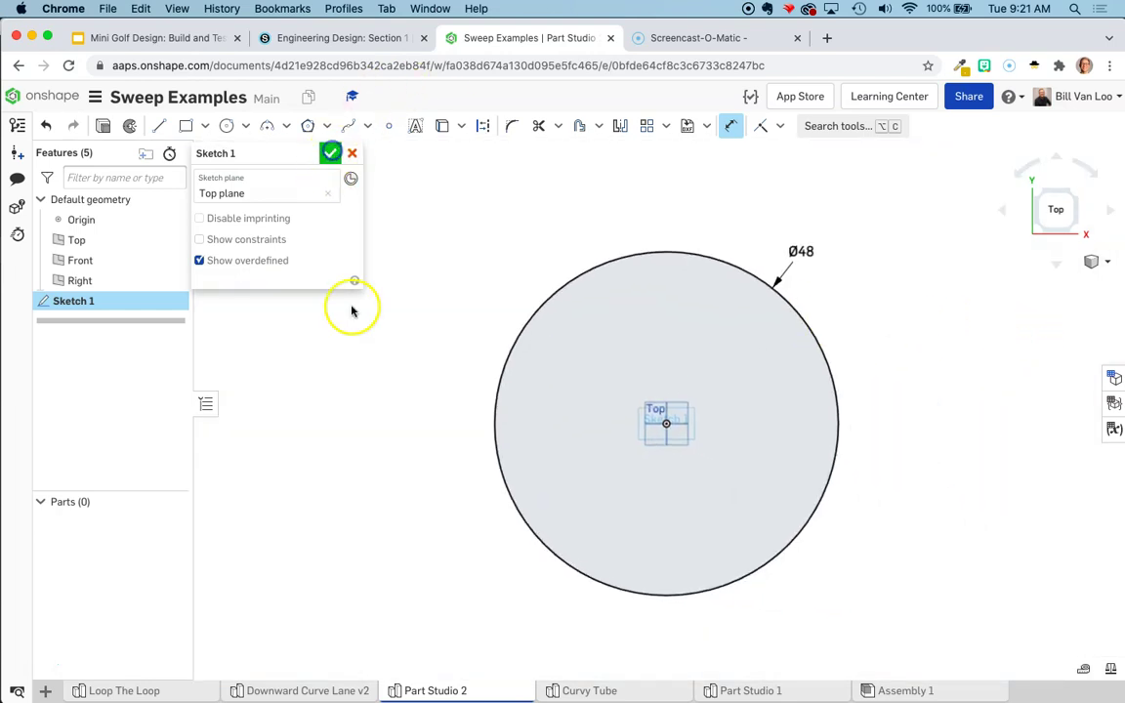
{"action": "left_click", "coordinate": [330, 154]}
{"action": "right_click_drag", "start_coordinate": [393, 374], "coordinate": [399, 319]}
Extrude the circle 6 deep into a disc, then start a Helix on the disc's side face
{"action": "left_click", "coordinate": [173, 127]}
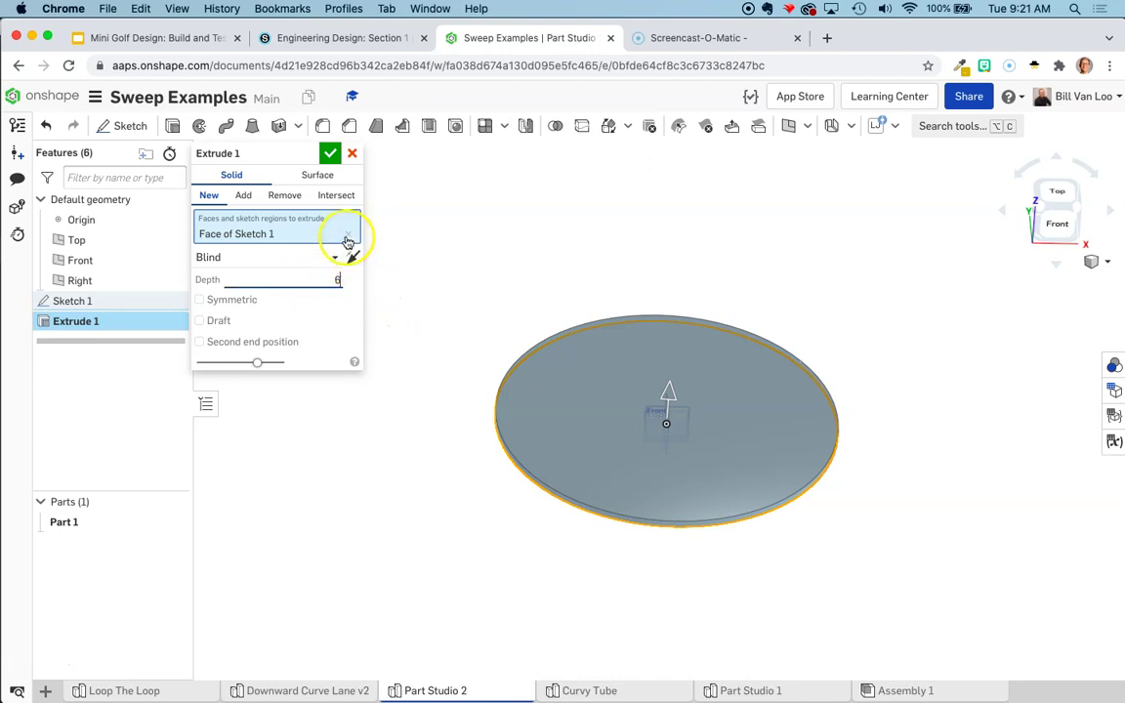
{"action": "left_click", "coordinate": [331, 153]}
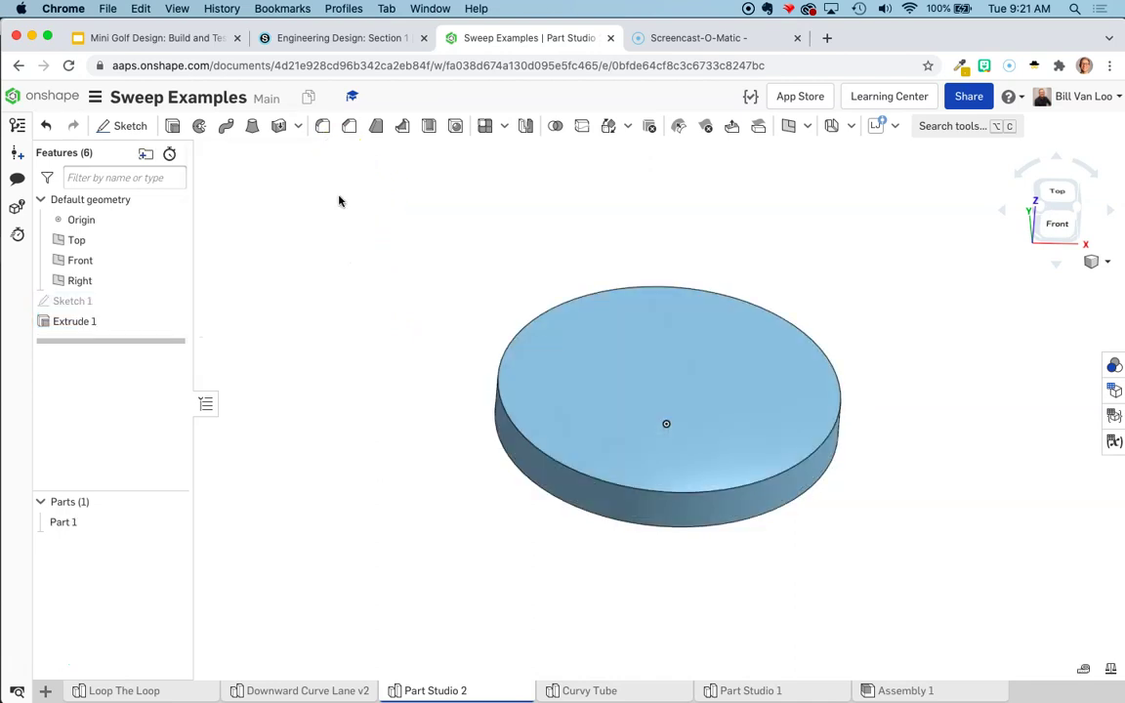
{"action": "left_click", "coordinate": [947, 128]}
{"action": "type", "text": "heli"}
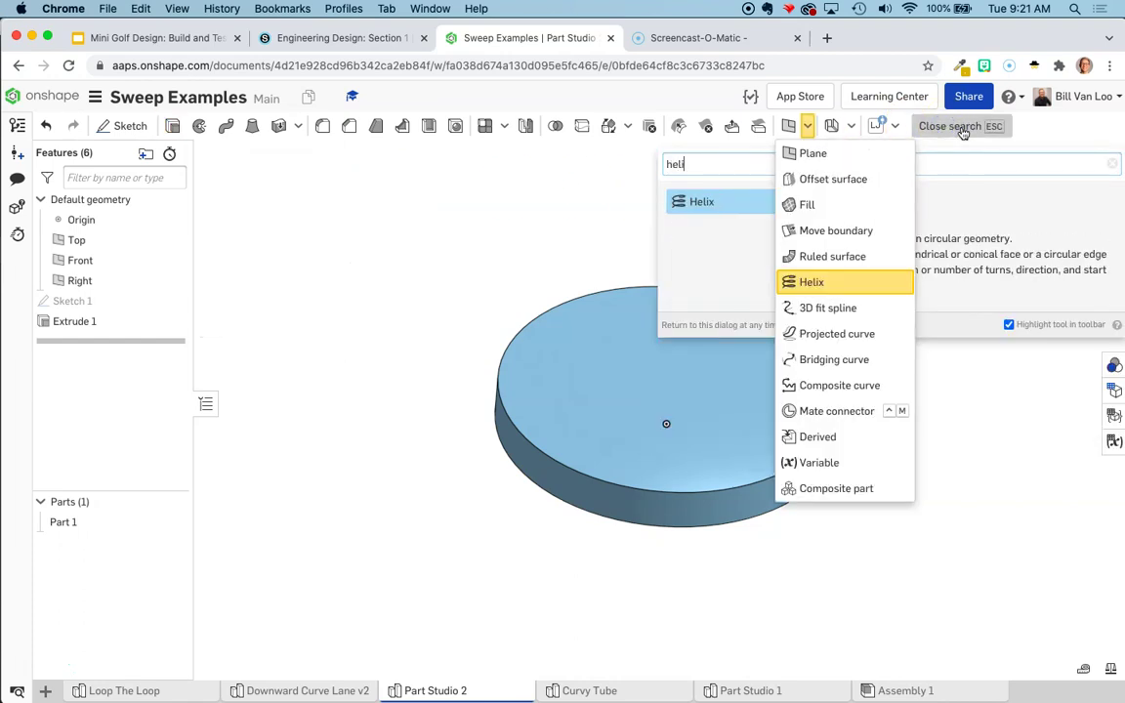
{"action": "left_click", "coordinate": [727, 203]}
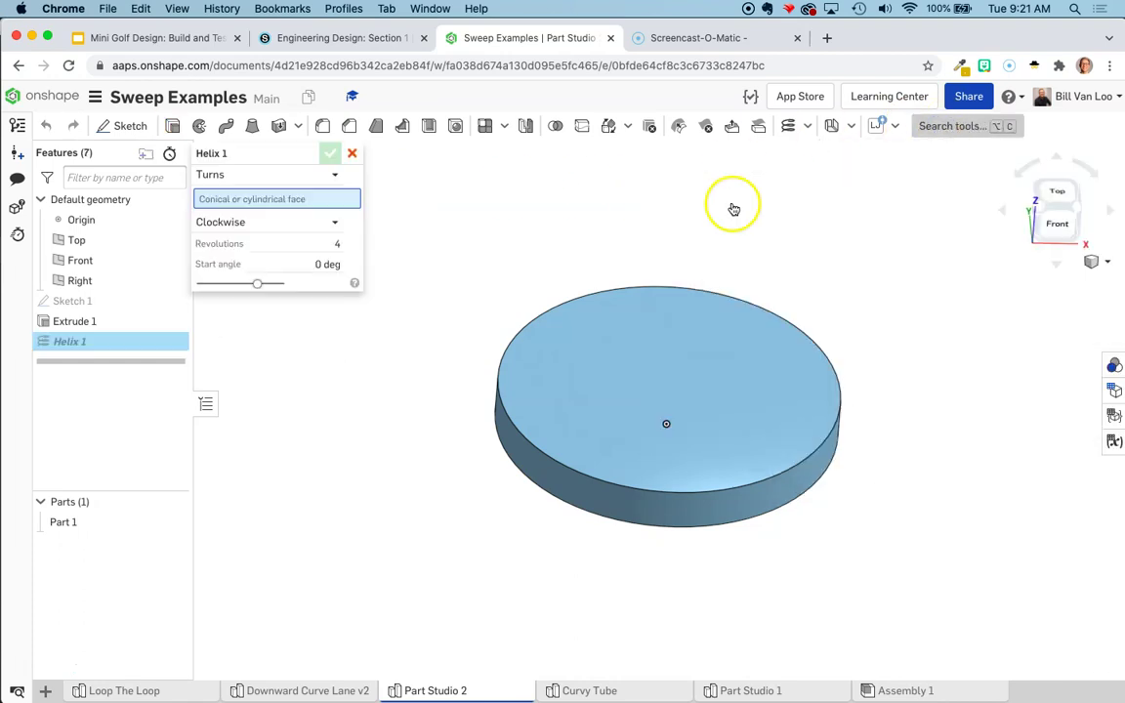
{"action": "left_click", "coordinate": [733, 505]}
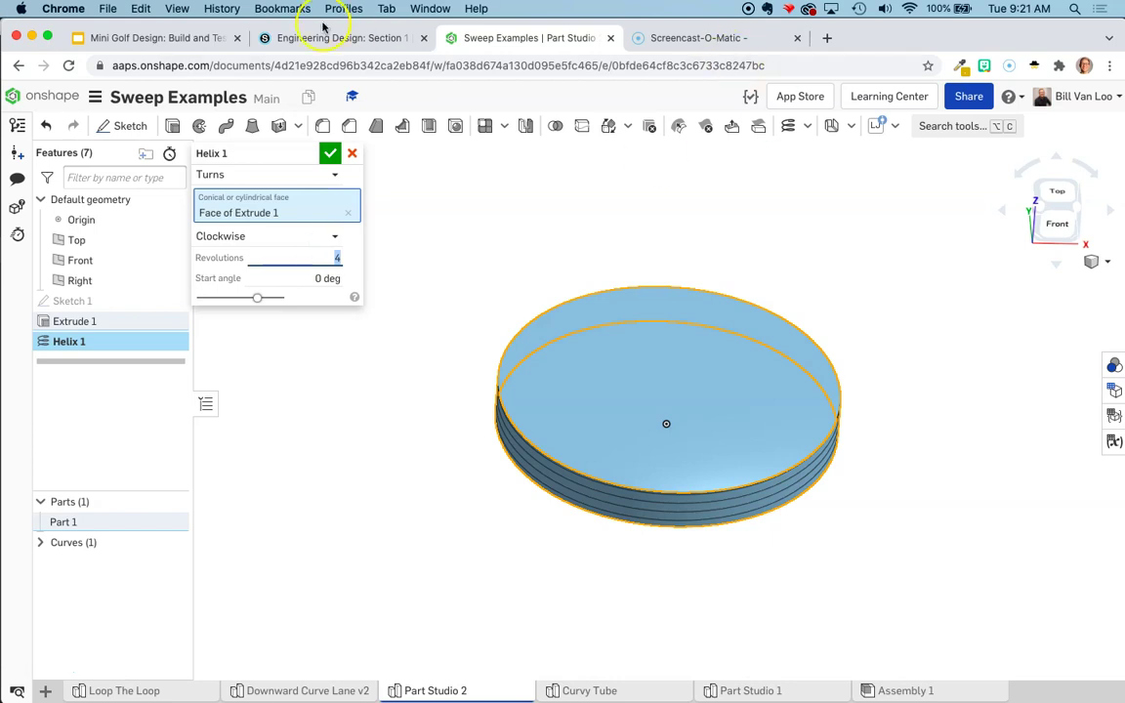
Show slide 7's photos of mini golf features in Google Slides
{"action": "left_click", "coordinate": [131, 37]}
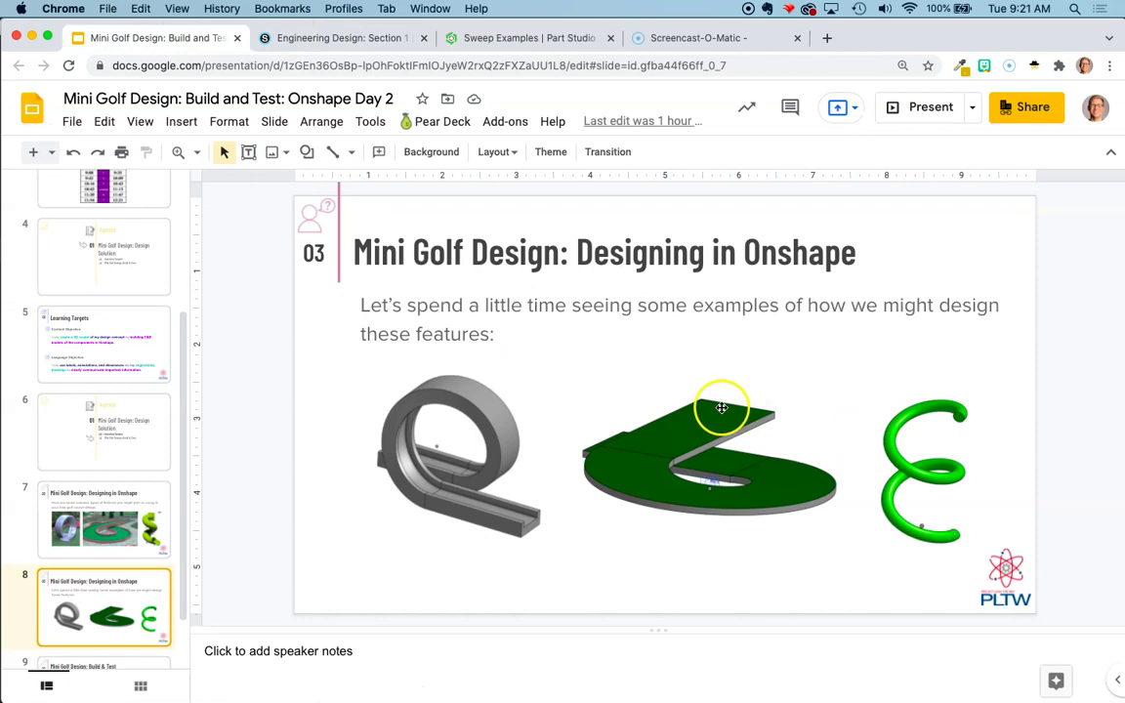
{"action": "left_click", "coordinate": [108, 493]}
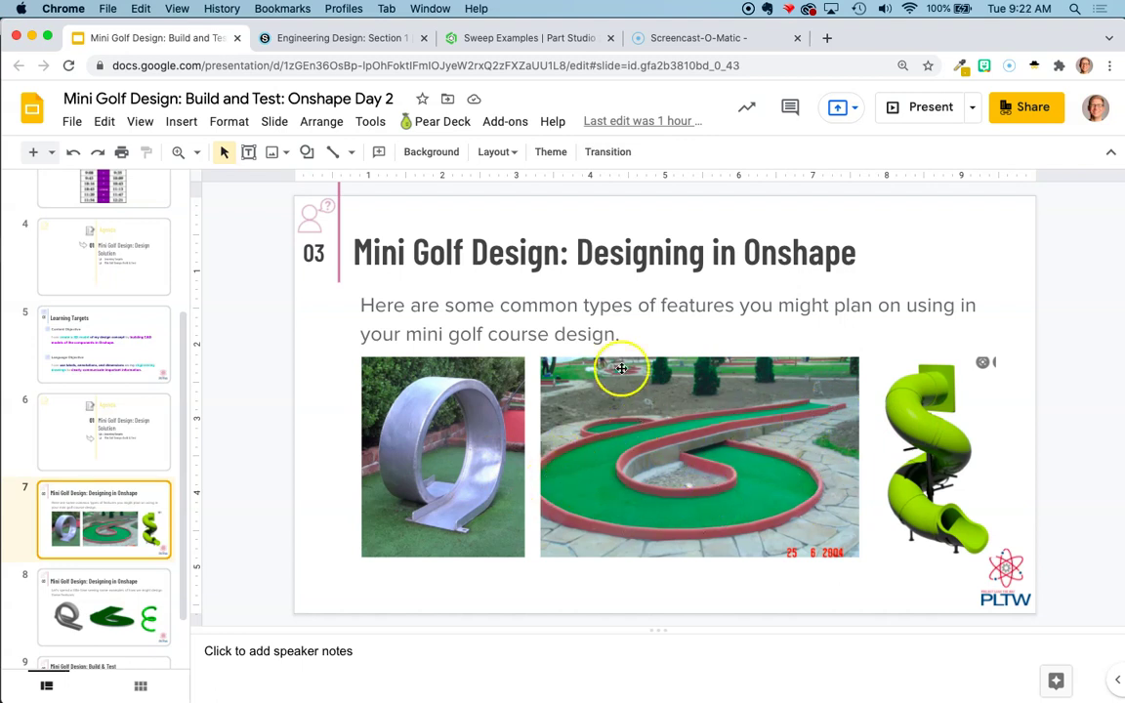
Set Helix 1 to 0.75 revolutions and confirm it
{"action": "left_click", "coordinate": [478, 37]}
{"action": "left_click", "coordinate": [280, 258]}
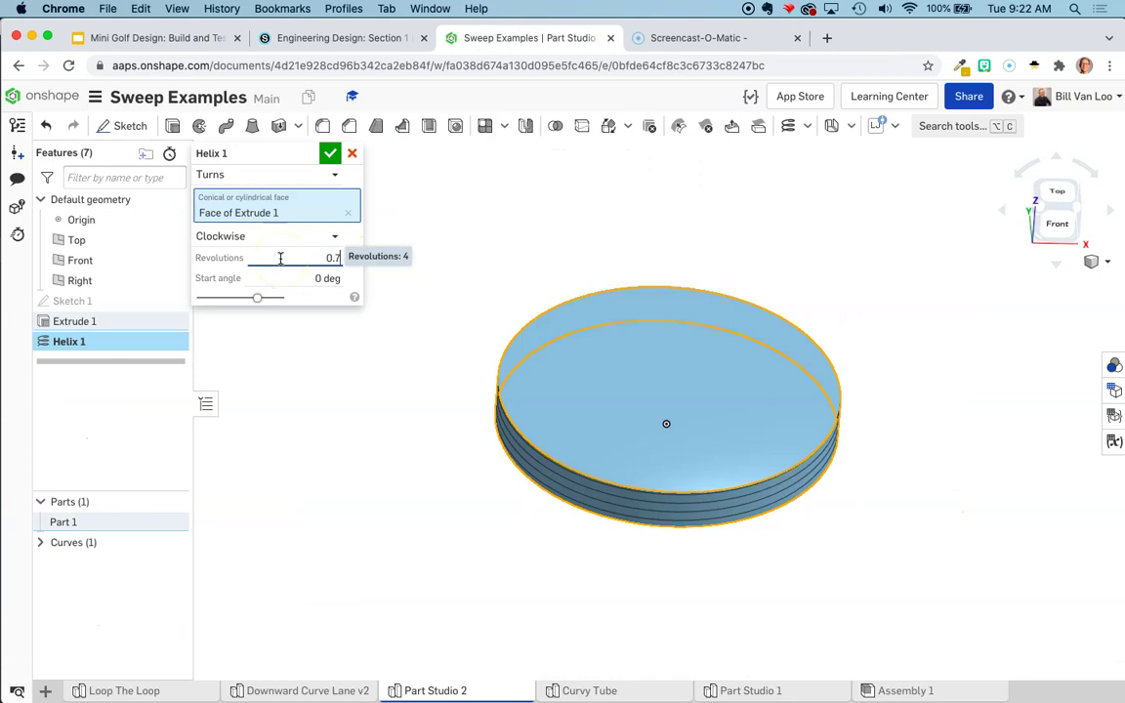
{"action": "type", "text": "0.75"}
{"action": "key", "text": "Tab"}
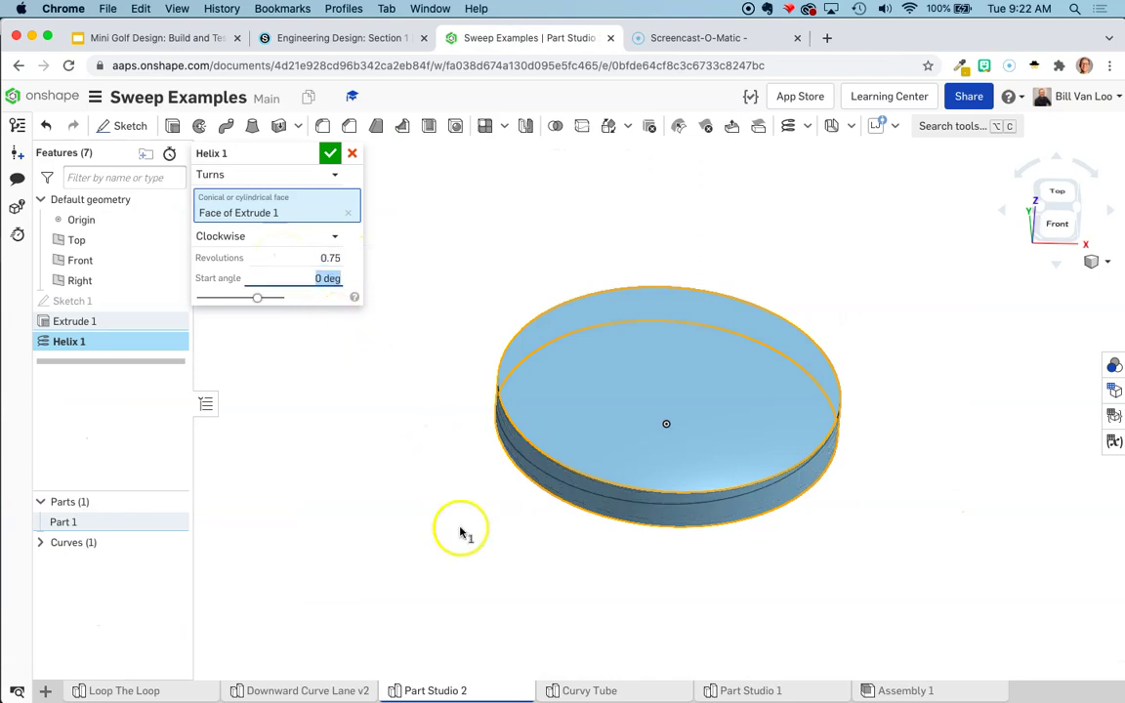
{"action": "right_click_drag", "start_coordinate": [447, 537], "coordinate": [369, 520]}
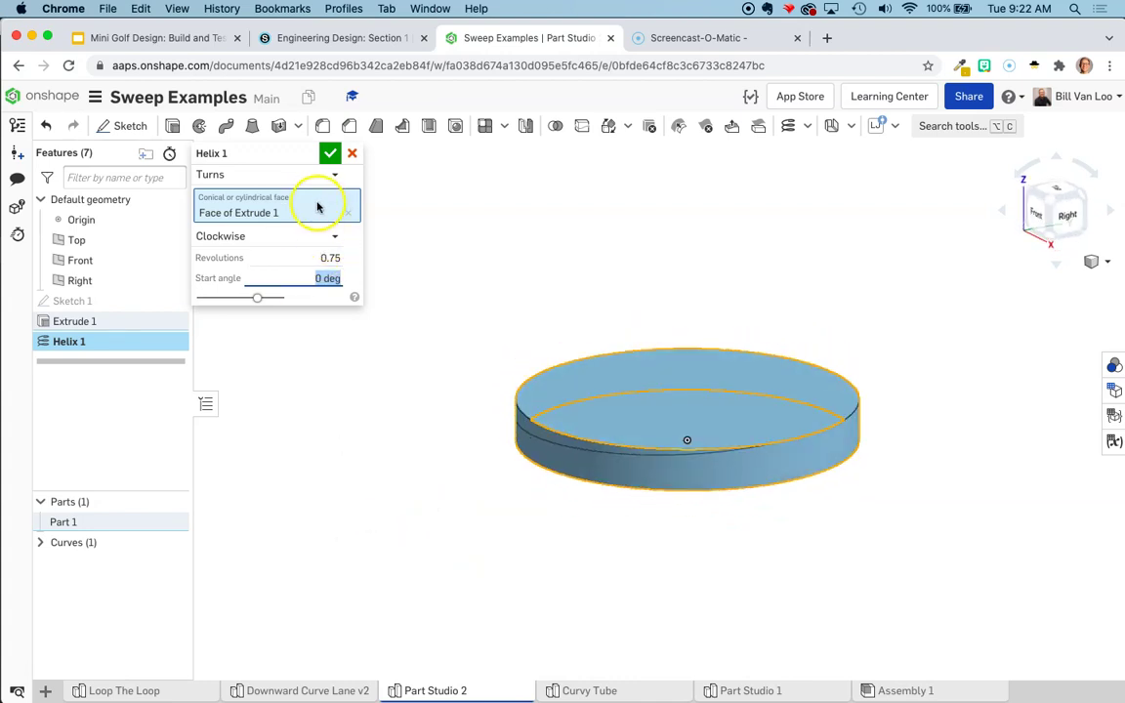
{"action": "left_click", "coordinate": [330, 153]}
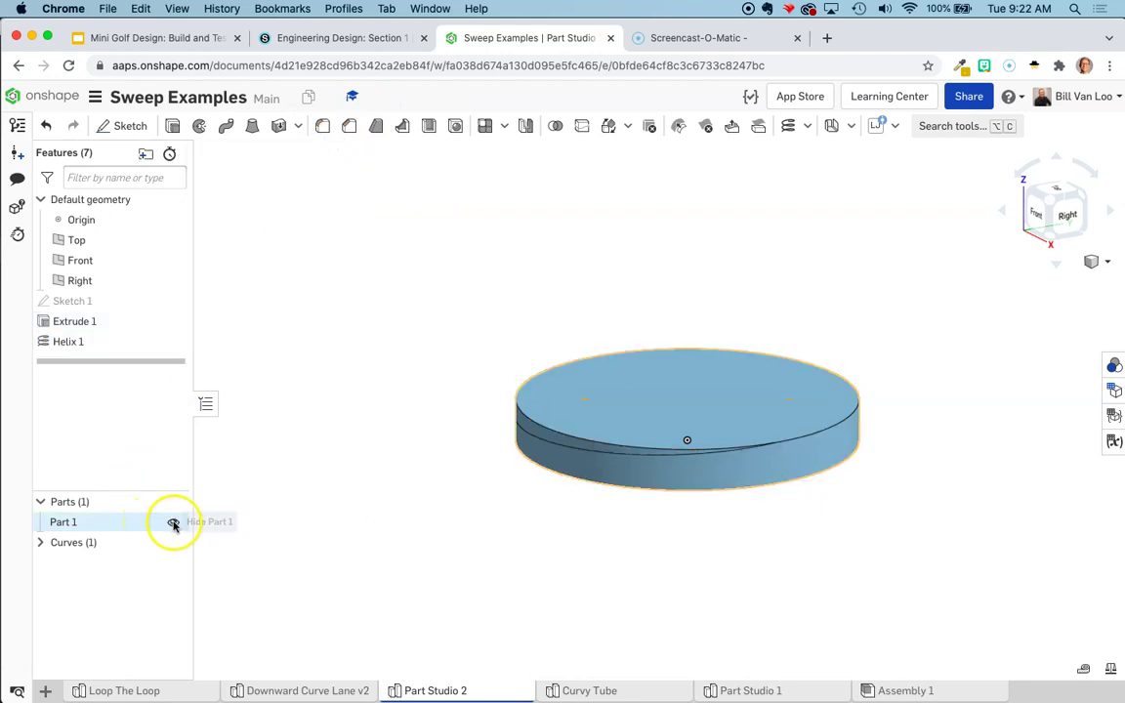
Hide the disc and adjust the view to centre the helix end
{"action": "left_click", "coordinate": [173, 524]}
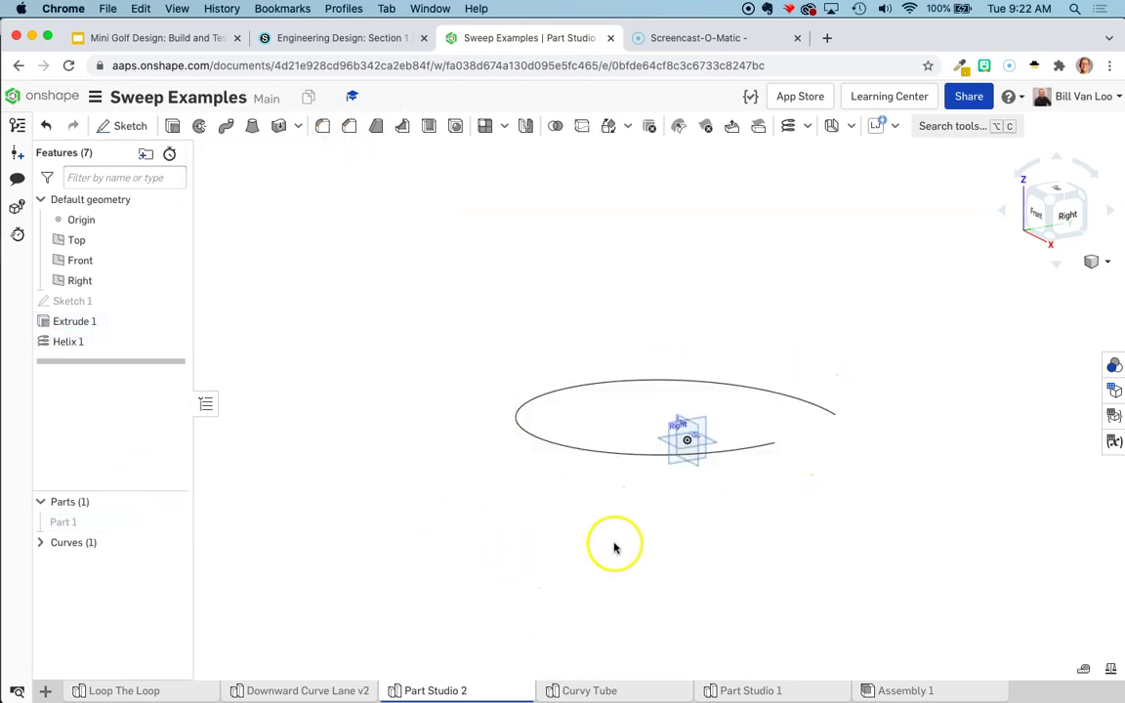
{"action": "right_click_drag", "start_coordinate": [657, 554], "coordinate": [671, 623]}
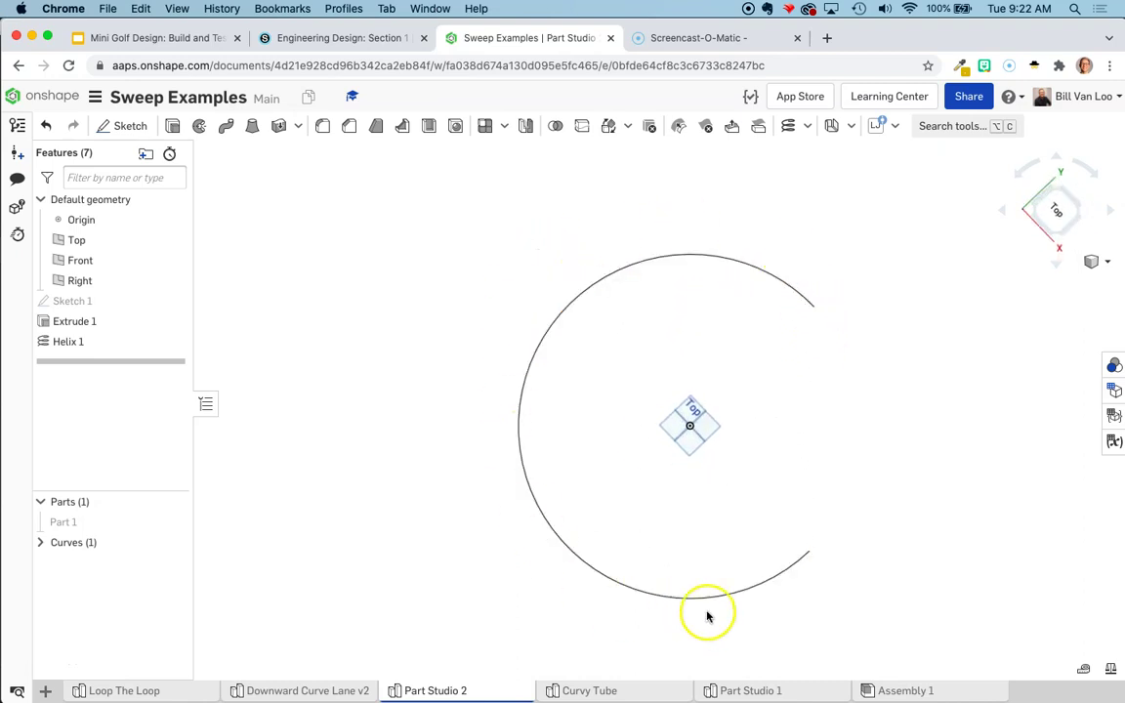
{"action": "right_click_drag", "start_coordinate": [798, 622], "coordinate": [794, 525]}
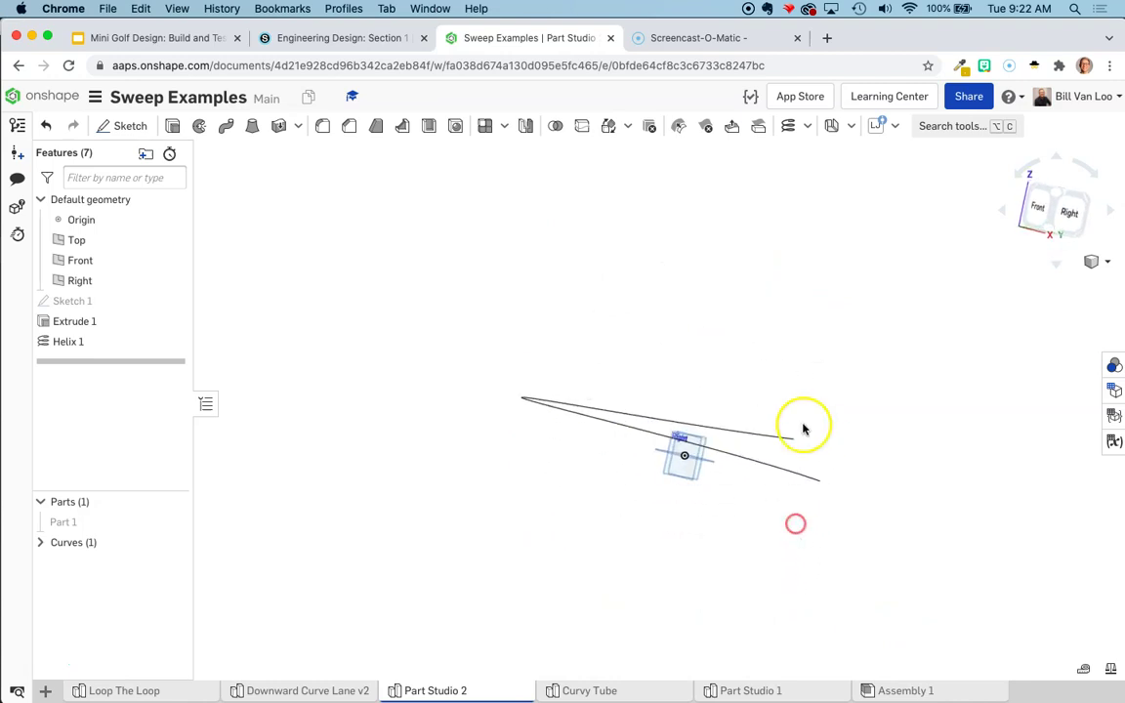
{"action": "left_click", "coordinate": [1035, 217]}
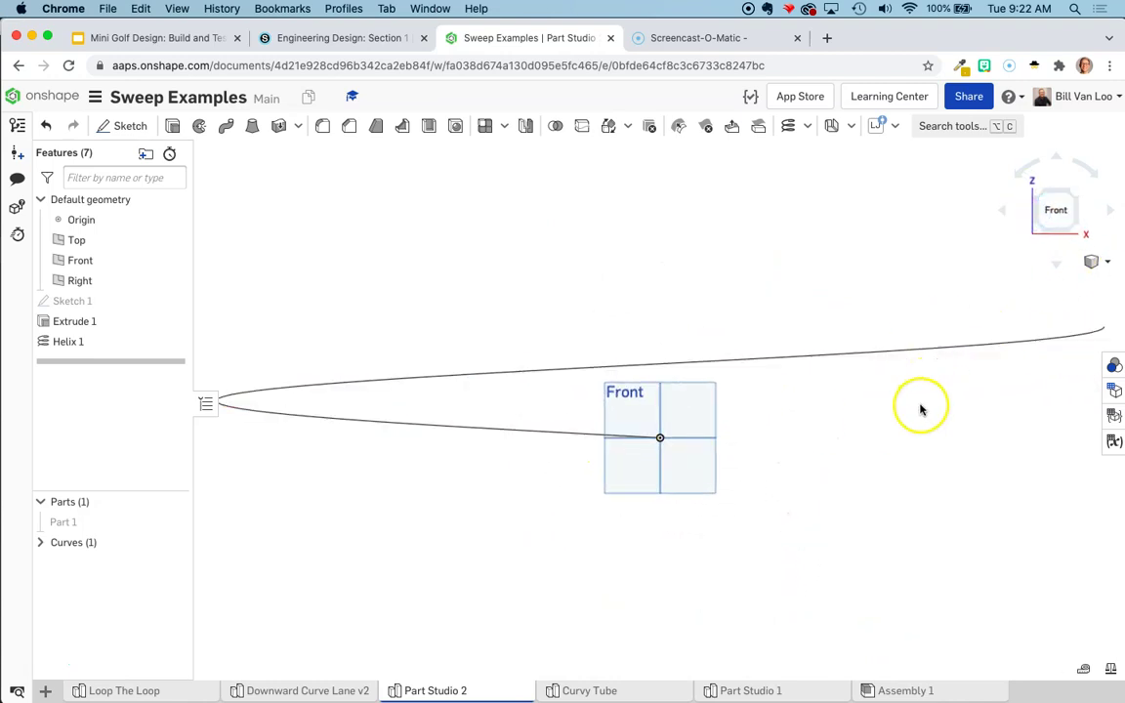
{"action": "scroll", "coordinate": [916, 414], "scroll_direction": "down", "scroll_amount": 3}
{"action": "right_click_drag", "start_coordinate": [915, 421], "coordinate": [793, 449]}
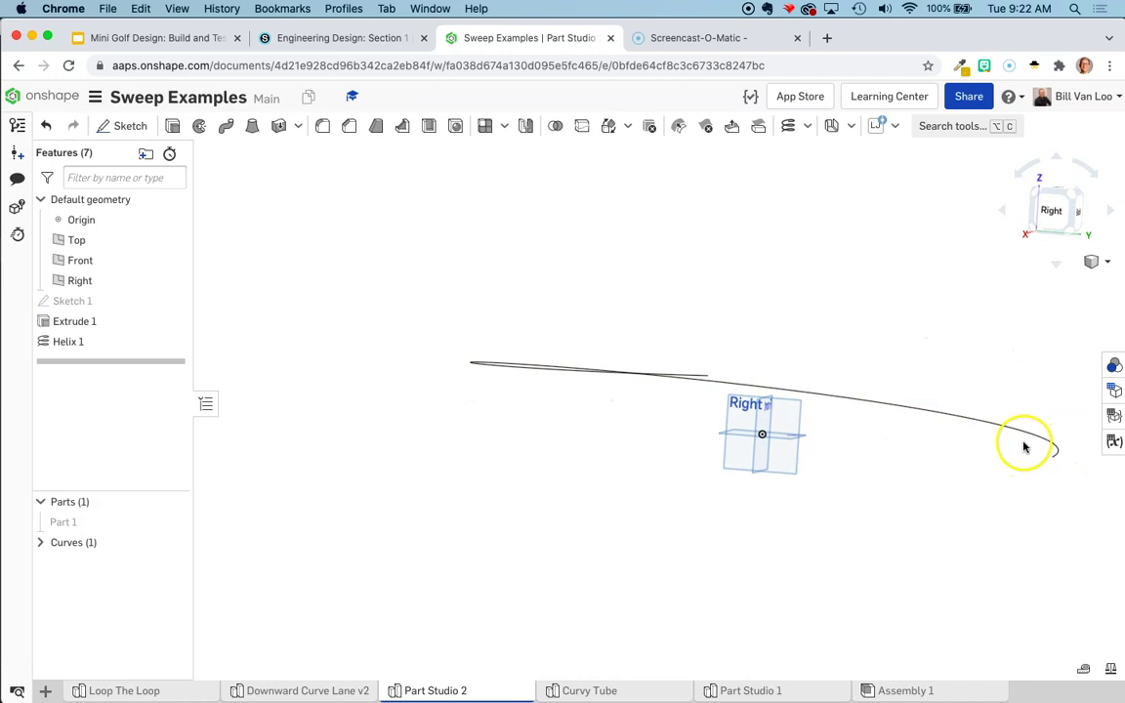
{"action": "right_click_drag", "start_coordinate": [928, 465], "coordinate": [705, 444], "text": "ctrl"}
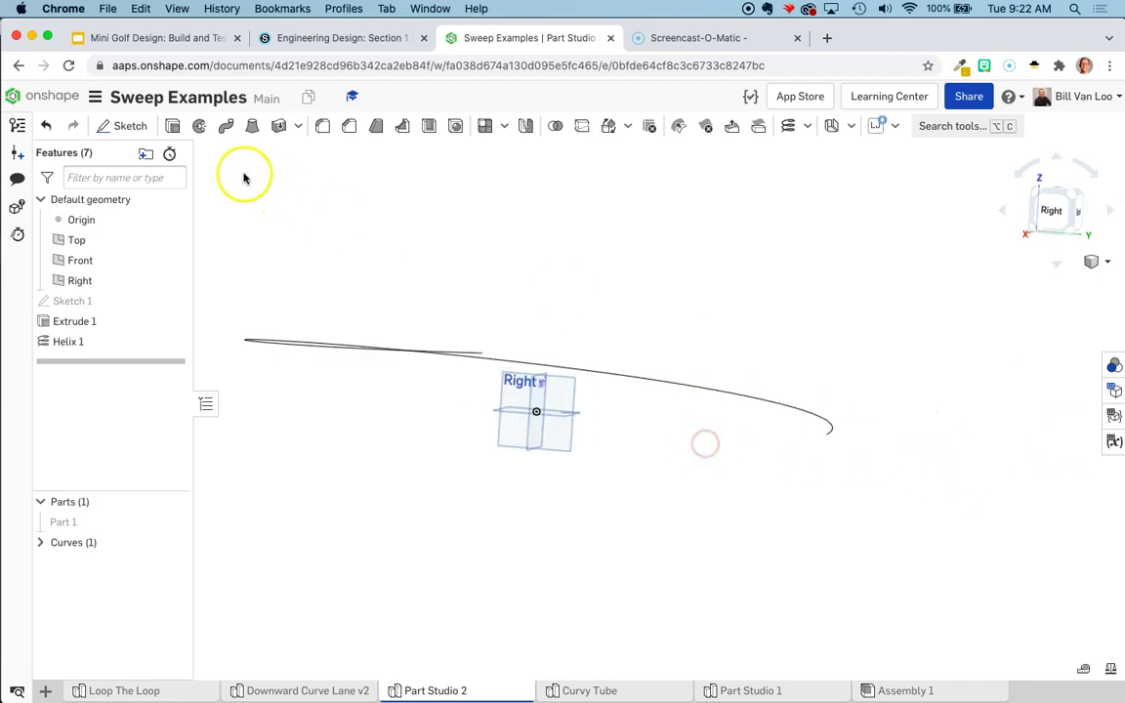
Start Sketch 2 on the helix end's mate connector and begin a center-point rectangle there
{"action": "left_click", "coordinate": [120, 126]}
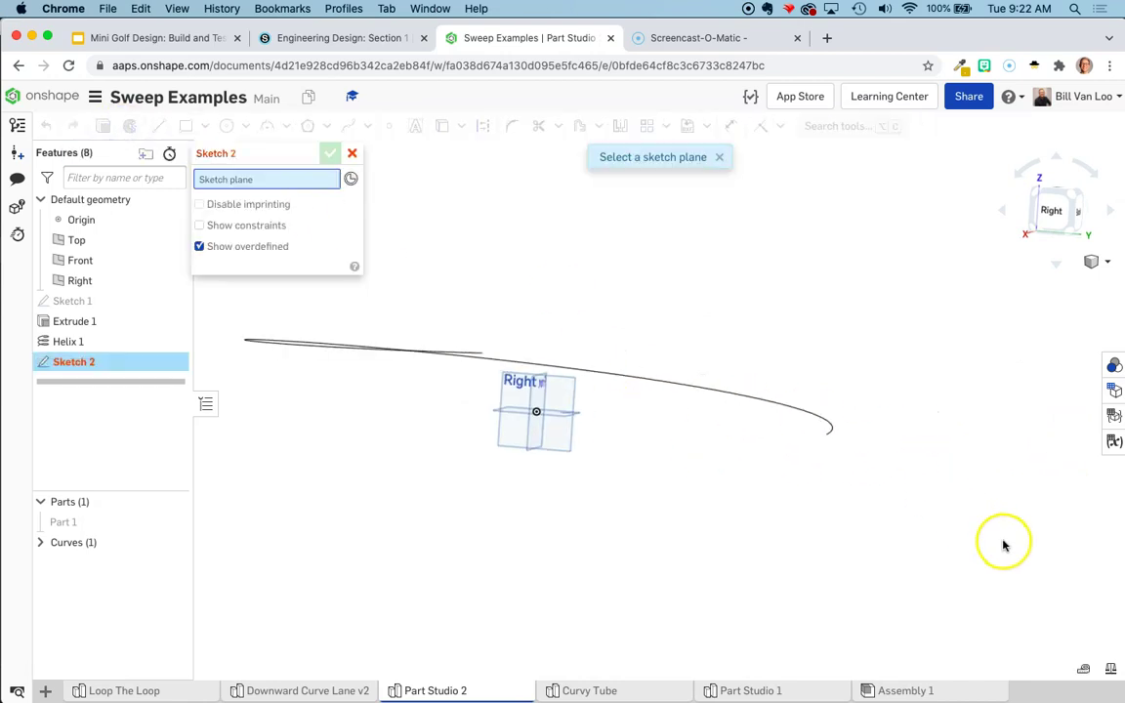
{"action": "left_click", "coordinate": [827, 439]}
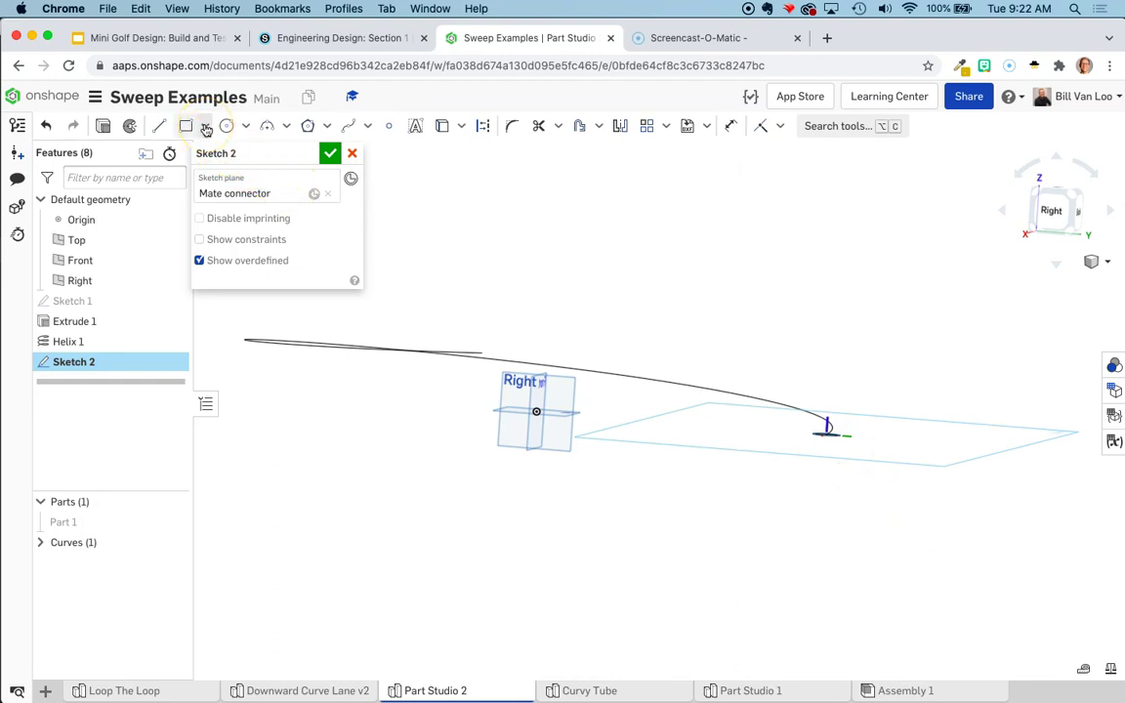
{"action": "left_click", "coordinate": [115, 38]}
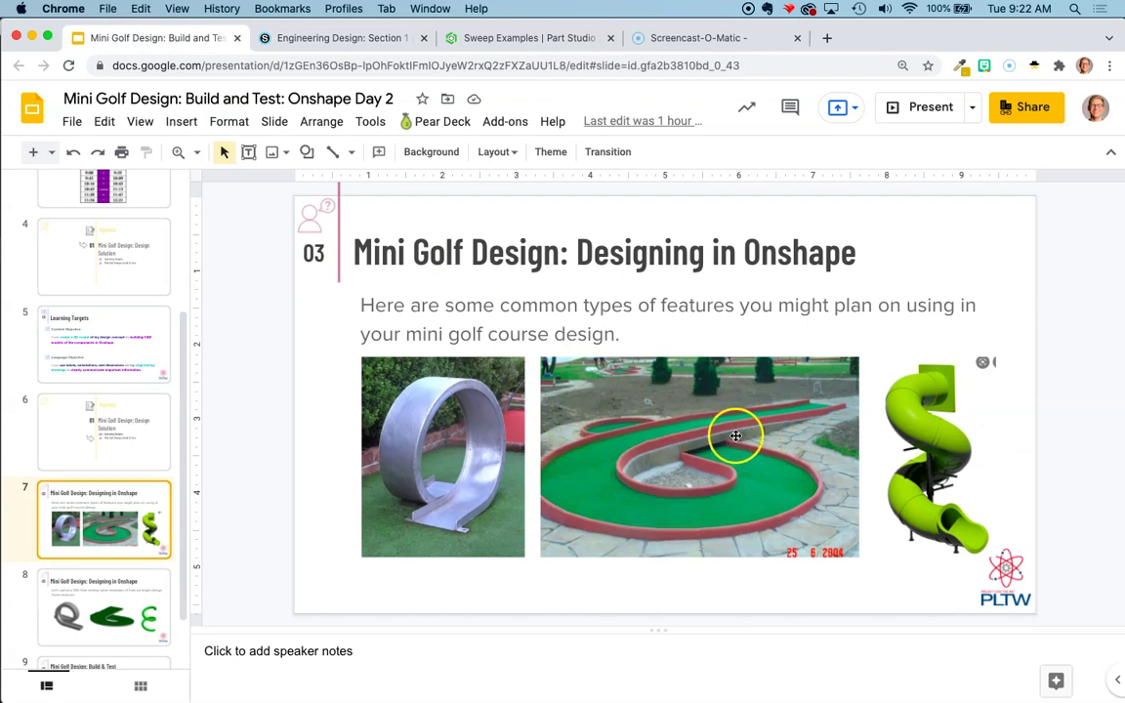
{"action": "left_click", "coordinate": [523, 41]}
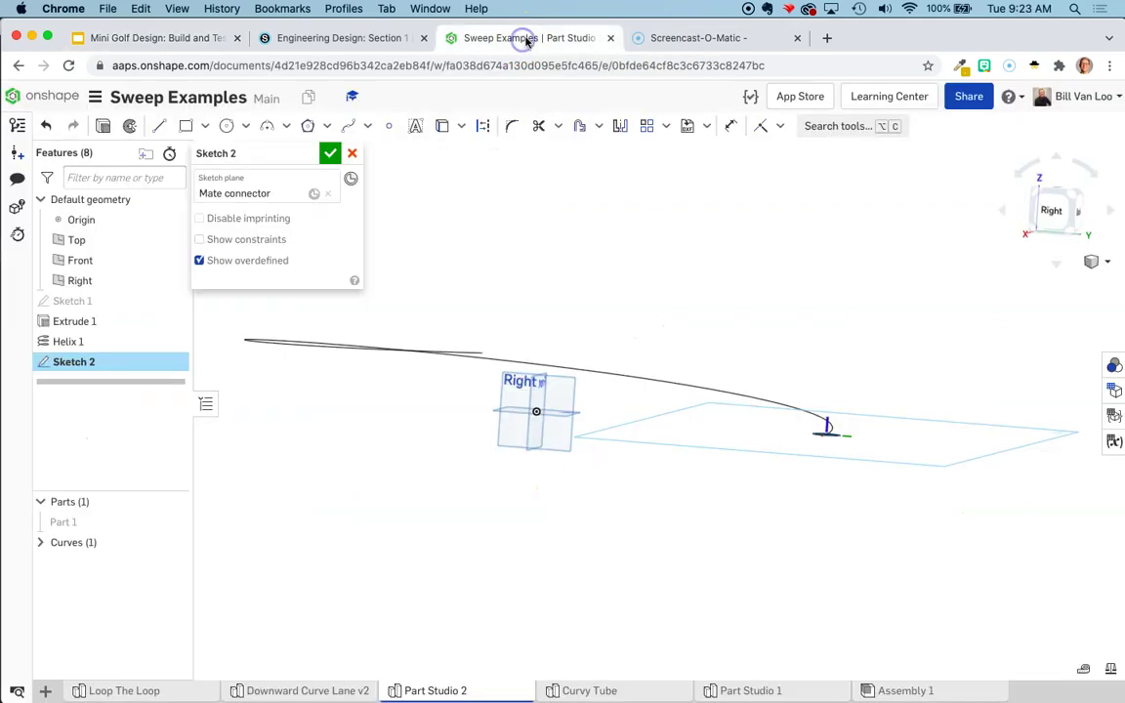
{"action": "left_click", "coordinate": [205, 126]}
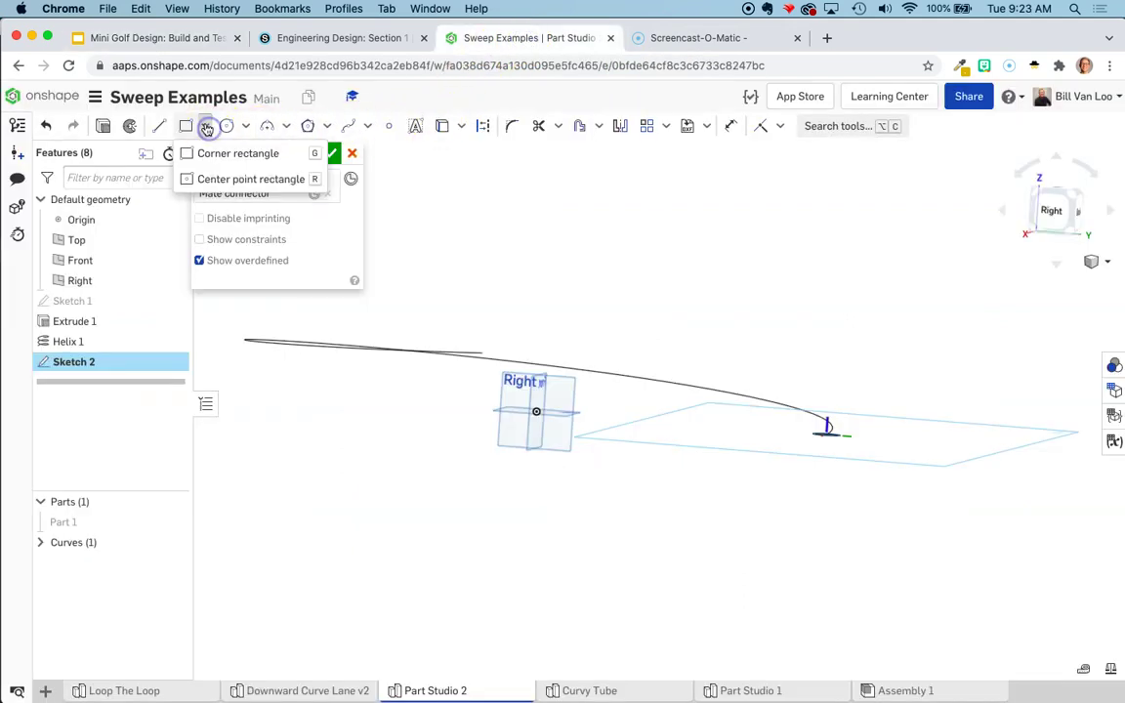
{"action": "left_click", "coordinate": [218, 178]}
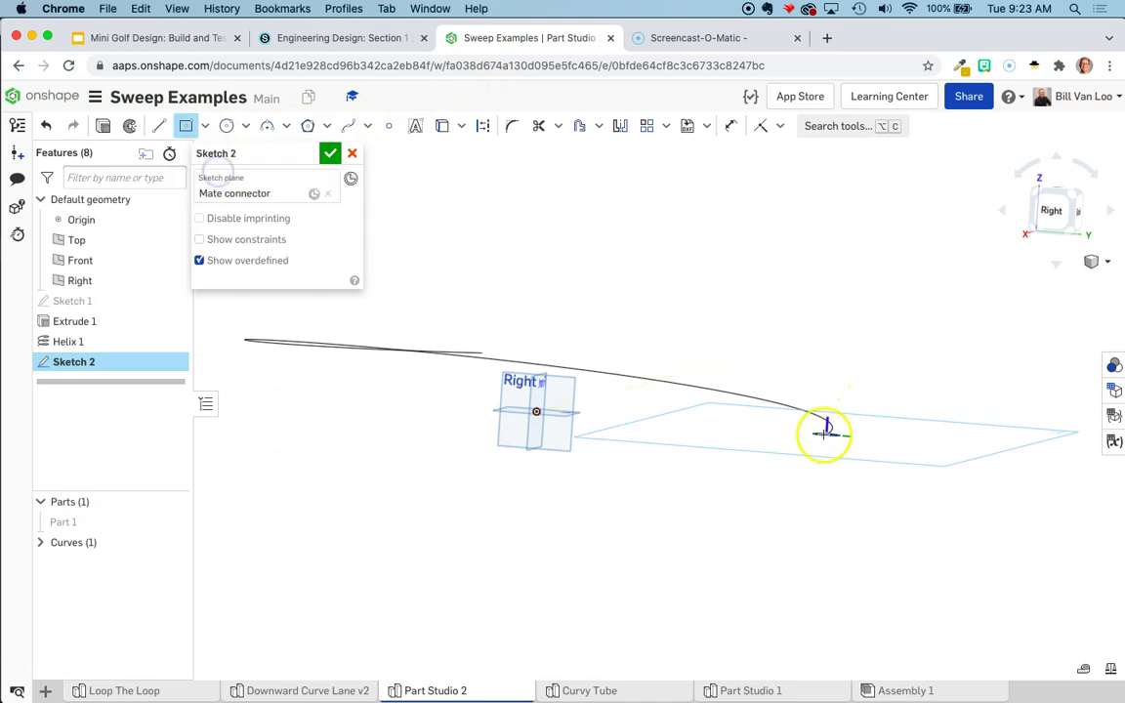
{"action": "scroll", "coordinate": [826, 427], "scroll_direction": "up", "scroll_amount": 3}
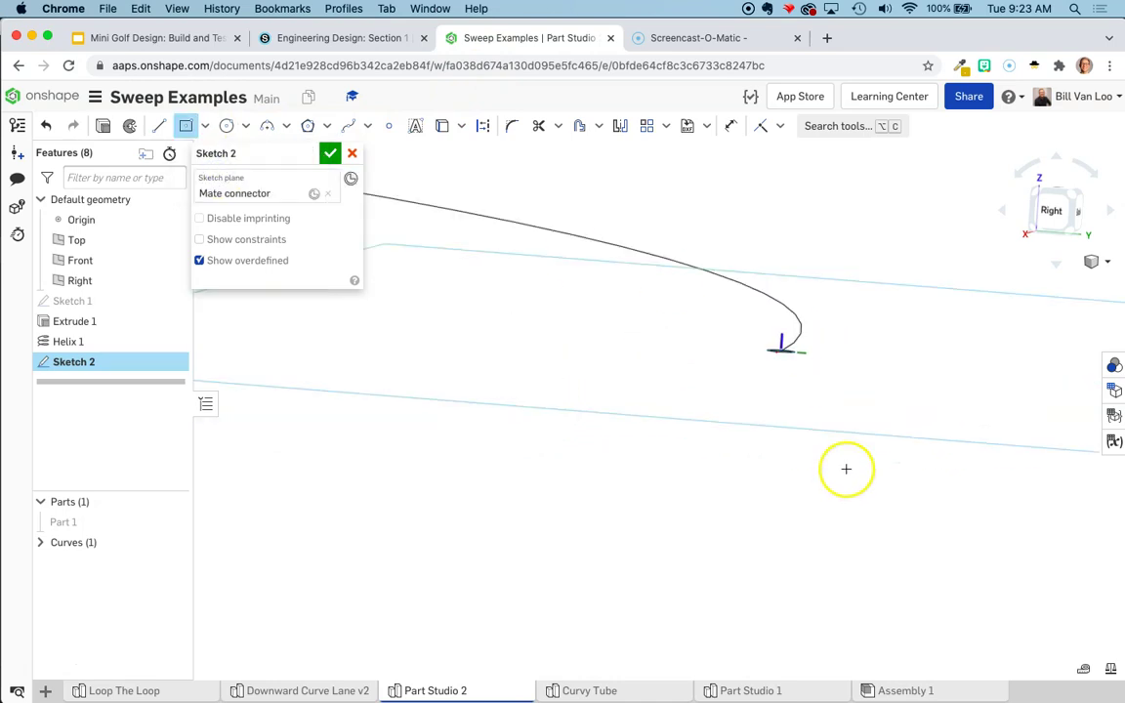
{"action": "left_click", "coordinate": [781, 349]}
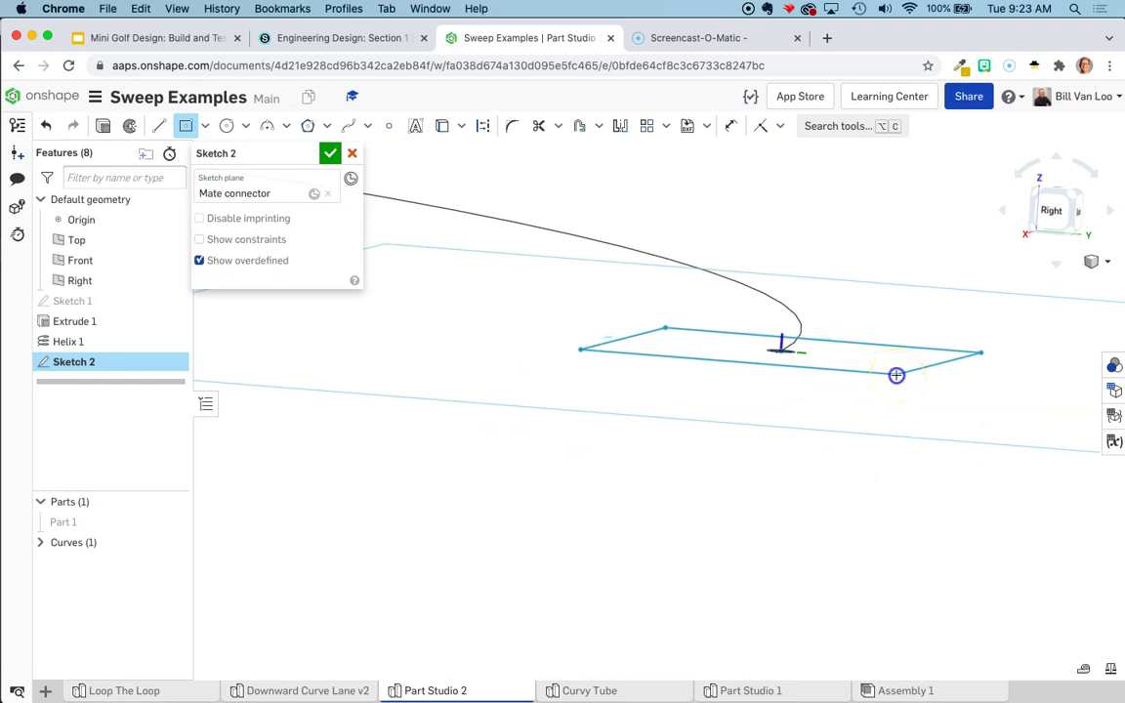
Finish the rectangle and rotate the sketch plane's mate connector 90 deg about Y
{"action": "left_click", "coordinate": [896, 375]}
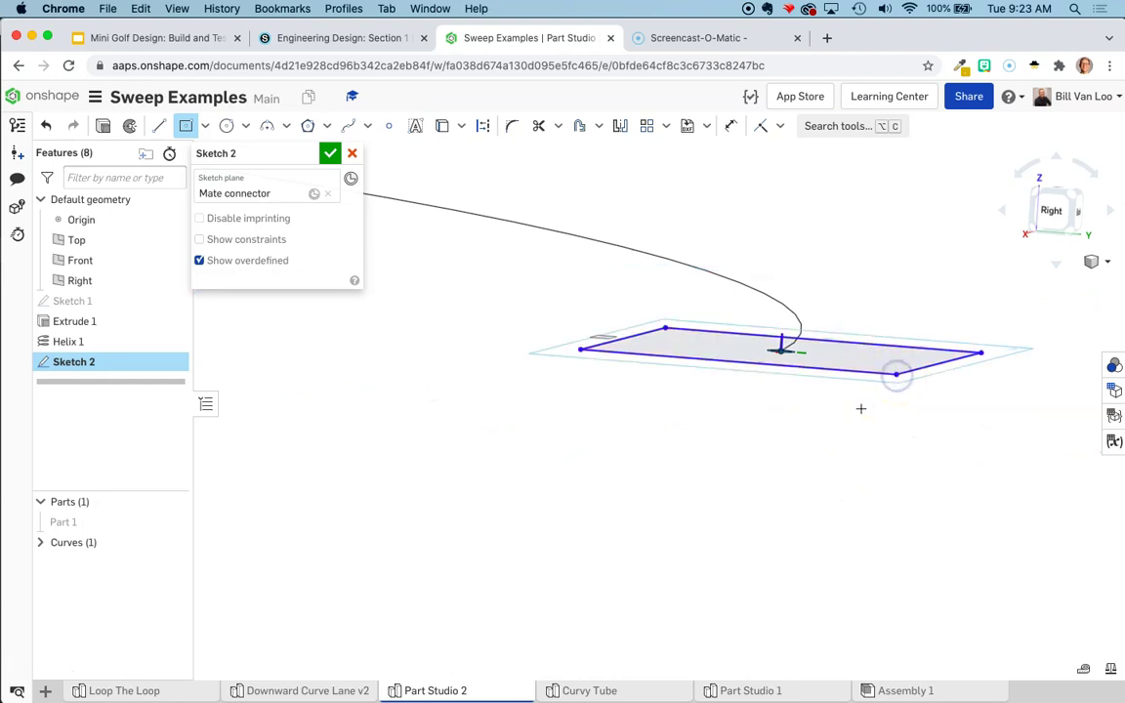
{"action": "left_click", "coordinate": [314, 197]}
{"action": "left_click", "coordinate": [456, 342]}
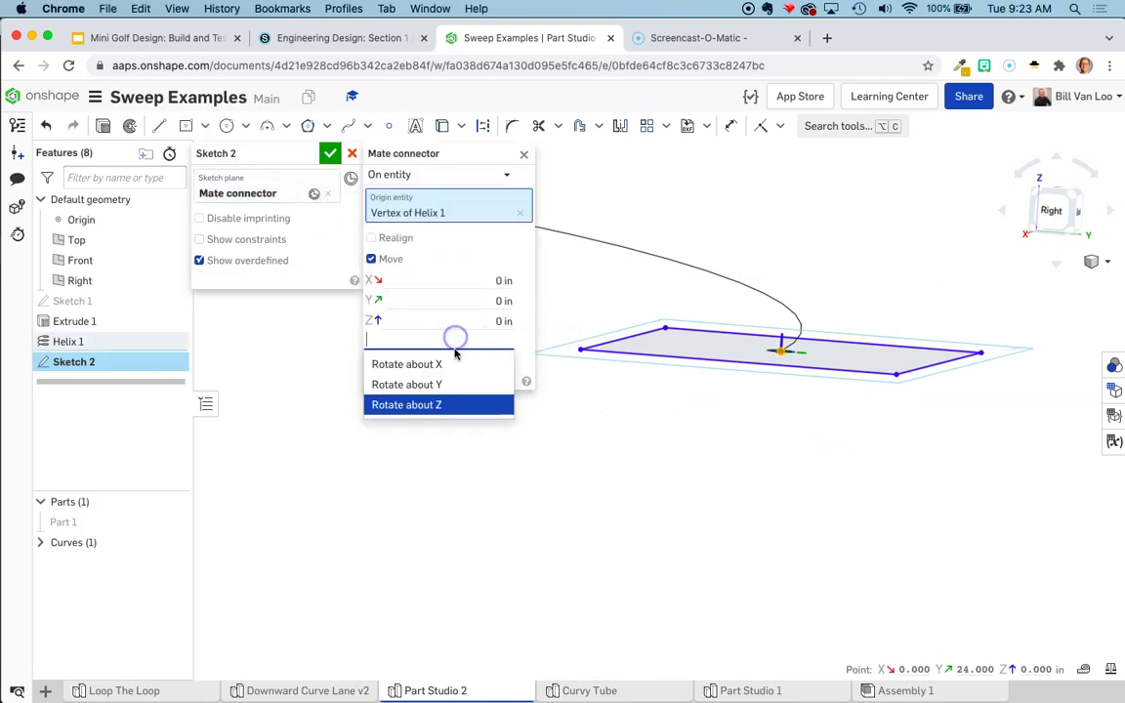
{"action": "left_click", "coordinate": [455, 363]}
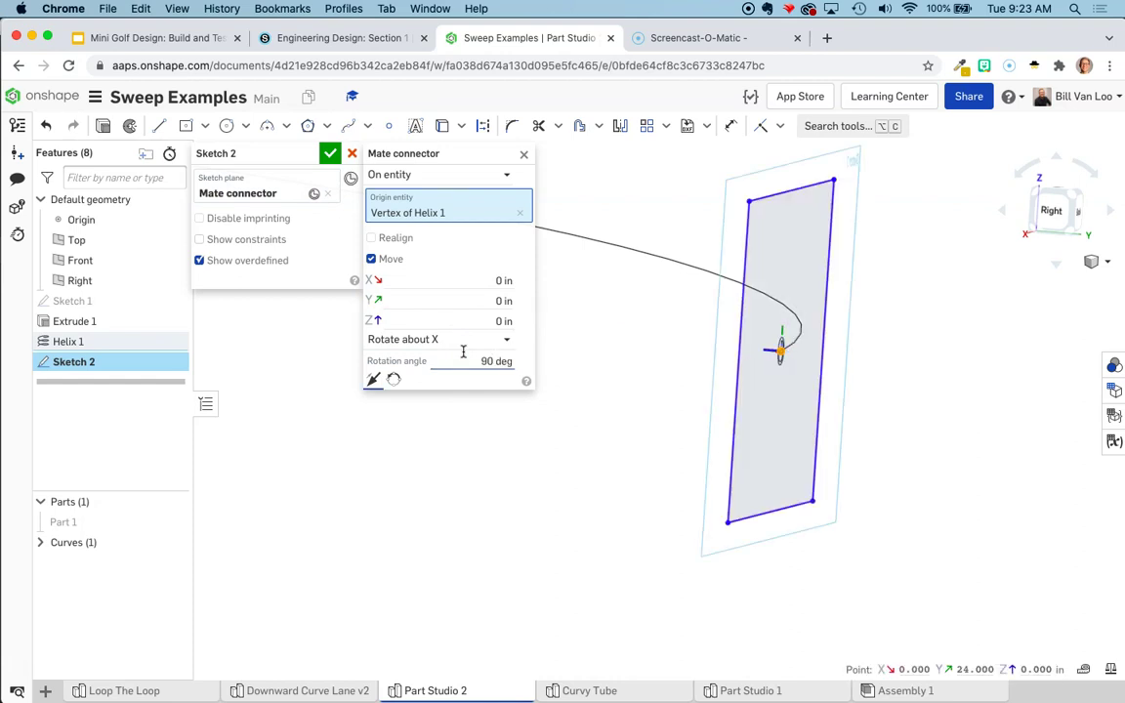
{"action": "left_click", "coordinate": [429, 338]}
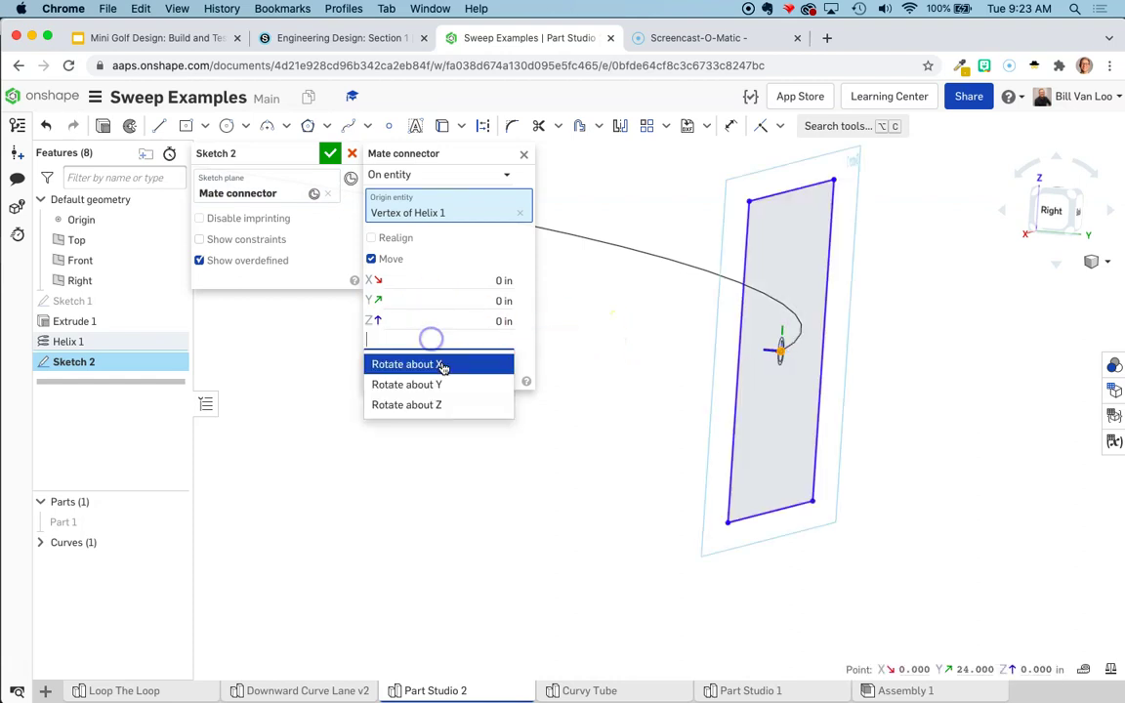
{"action": "left_click", "coordinate": [442, 385]}
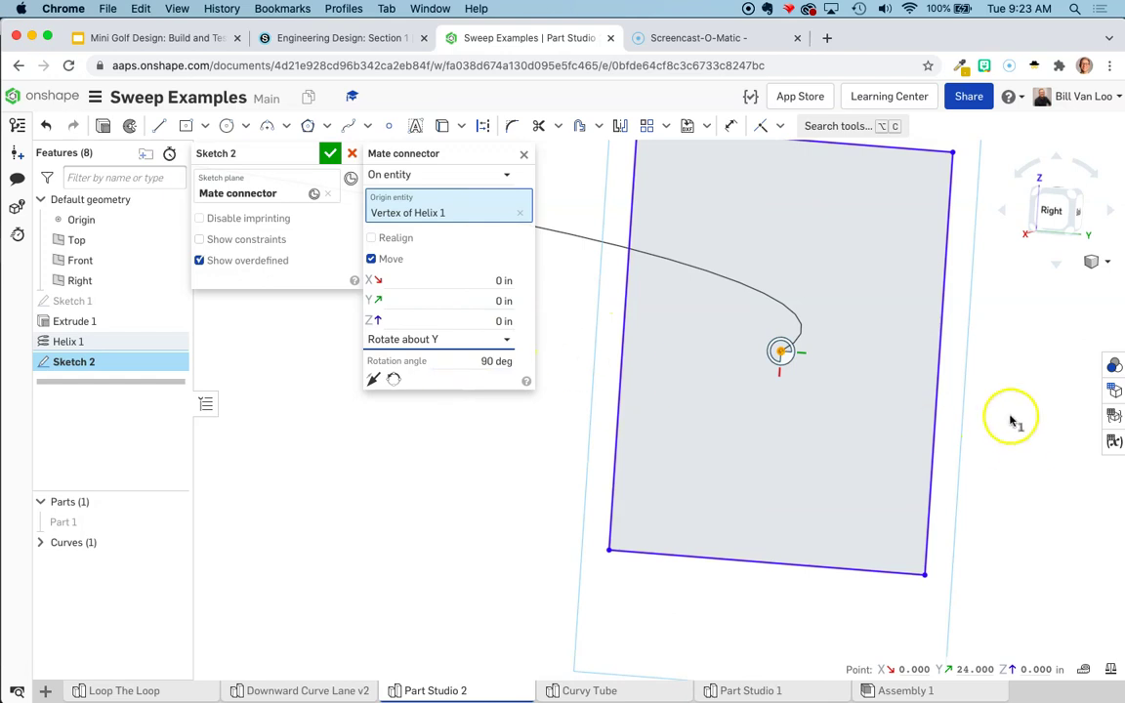
{"action": "right_click_drag", "start_coordinate": [1010, 417], "coordinate": [983, 430]}
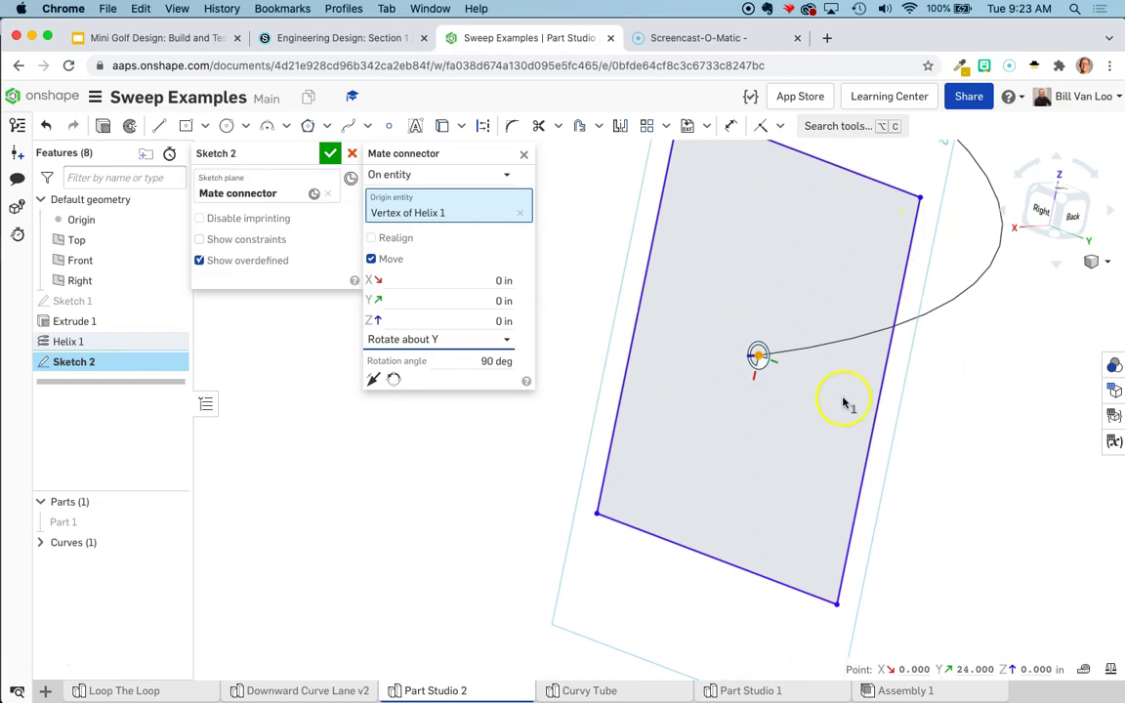
{"action": "left_click", "coordinate": [525, 157]}
Dimension the rectangle's long edge to 18 in
{"action": "left_click", "coordinate": [660, 147]}
{"action": "left_click", "coordinate": [727, 128]}
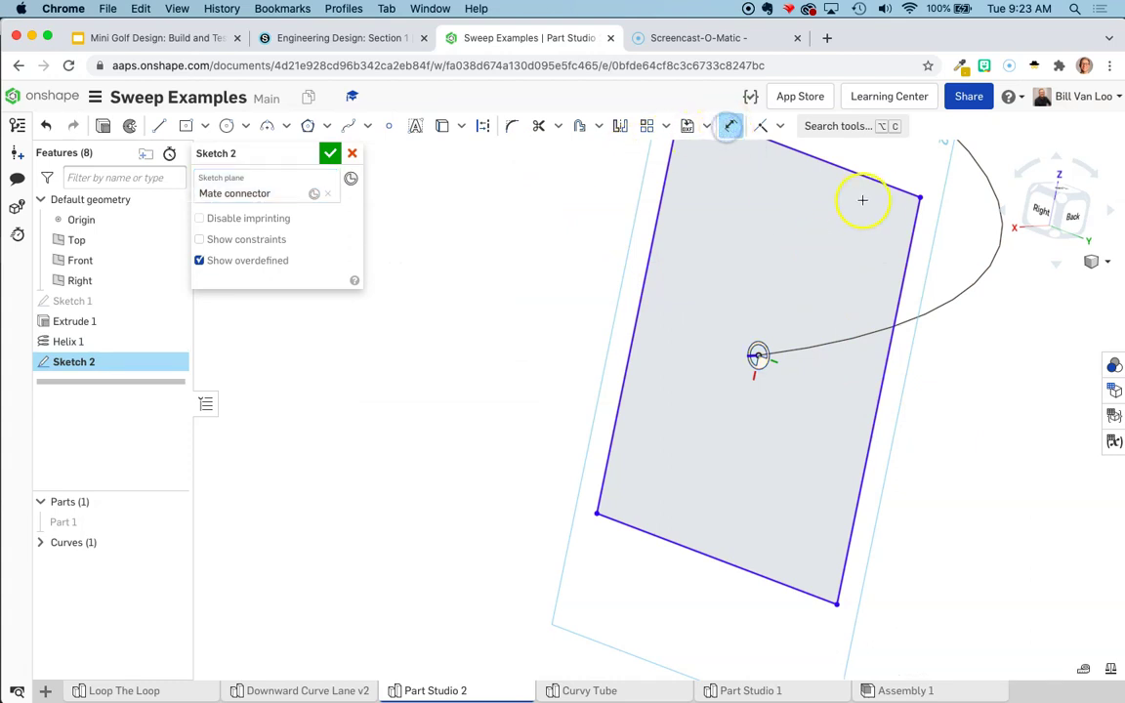
{"action": "left_click", "coordinate": [845, 304]}
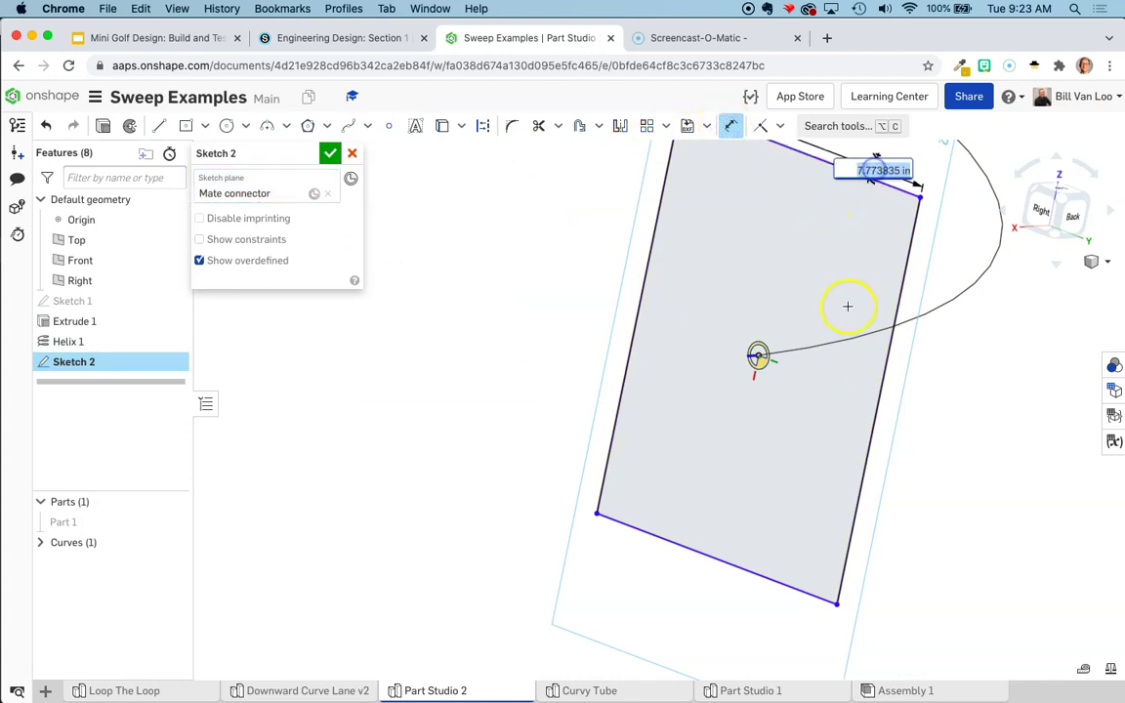
{"action": "right_click_drag", "start_coordinate": [845, 304], "coordinate": [795, 495]}
{"action": "left_click", "coordinate": [816, 353]}
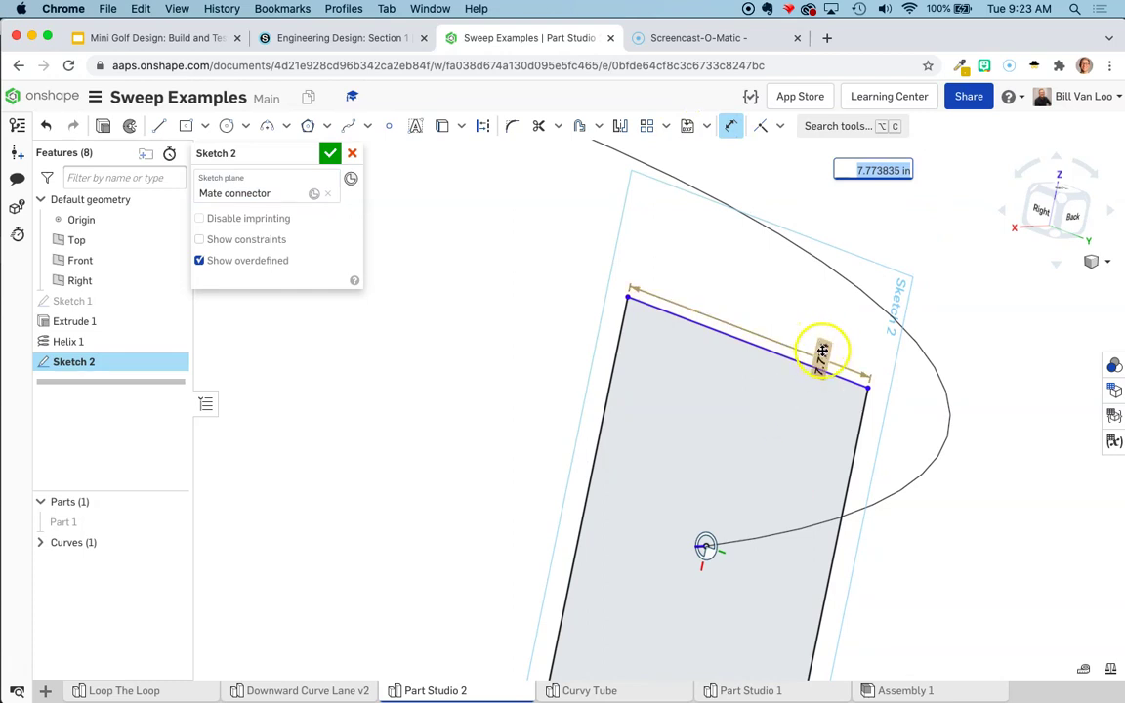
{"action": "double_click", "coordinate": [822, 352]}
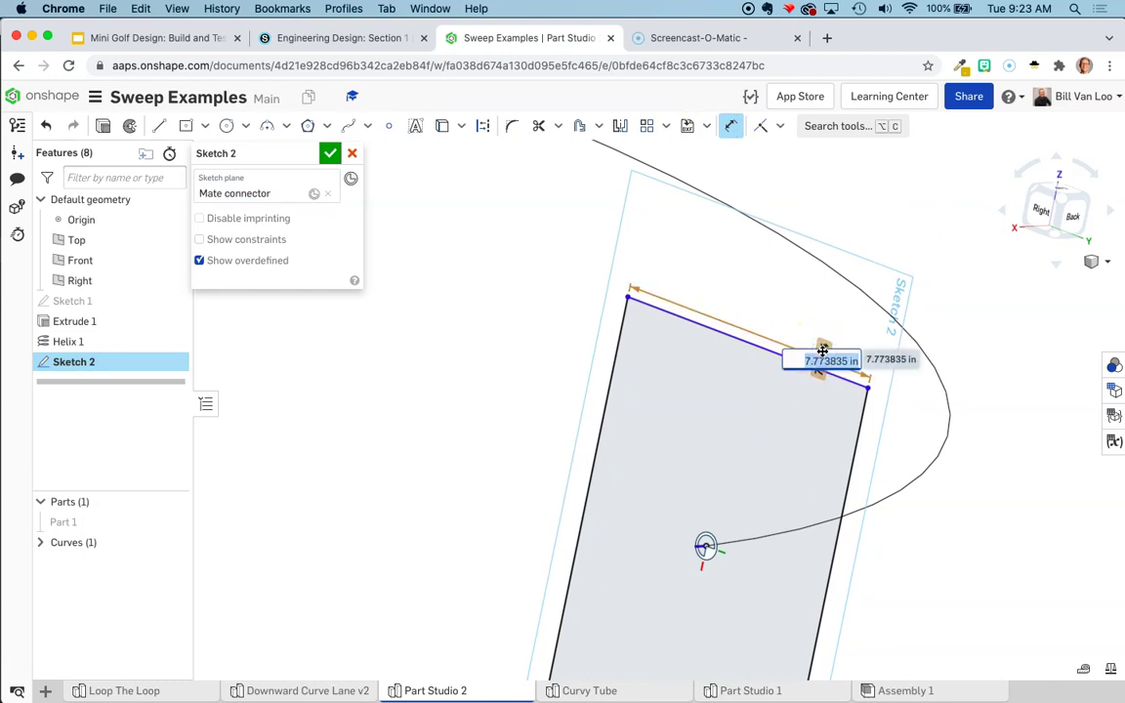
{"action": "type", "text": "18"}
{"action": "key", "text": "Return"}
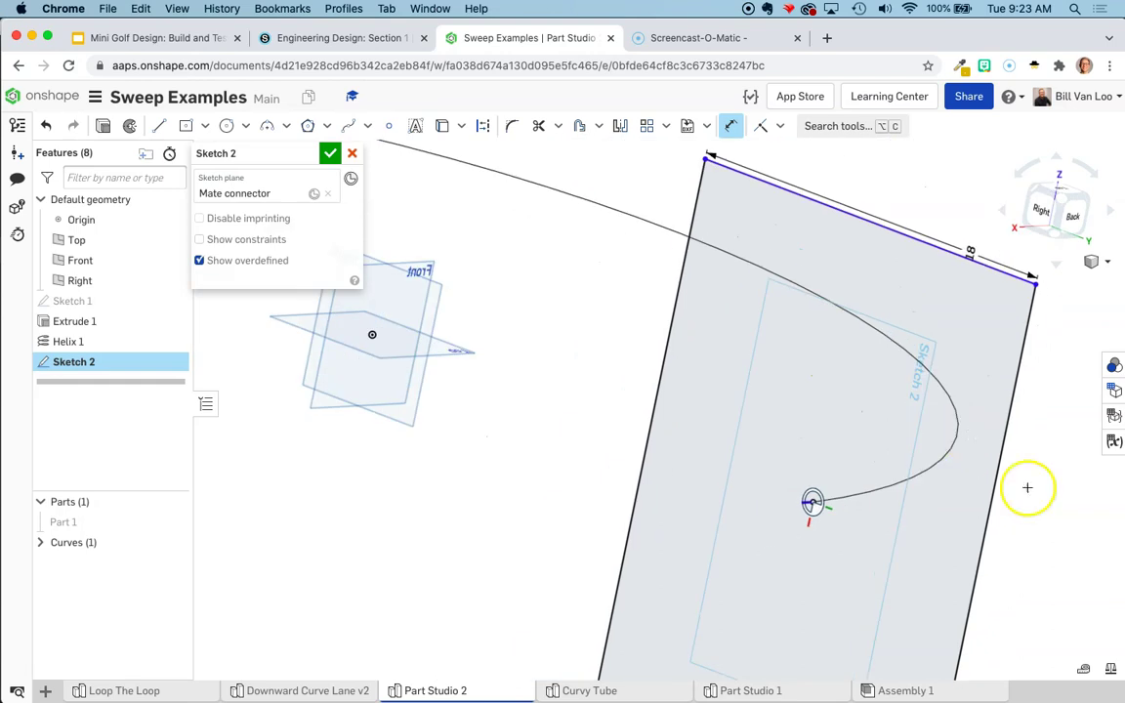
{"action": "right_click_drag", "start_coordinate": [1045, 499], "coordinate": [969, 457]}
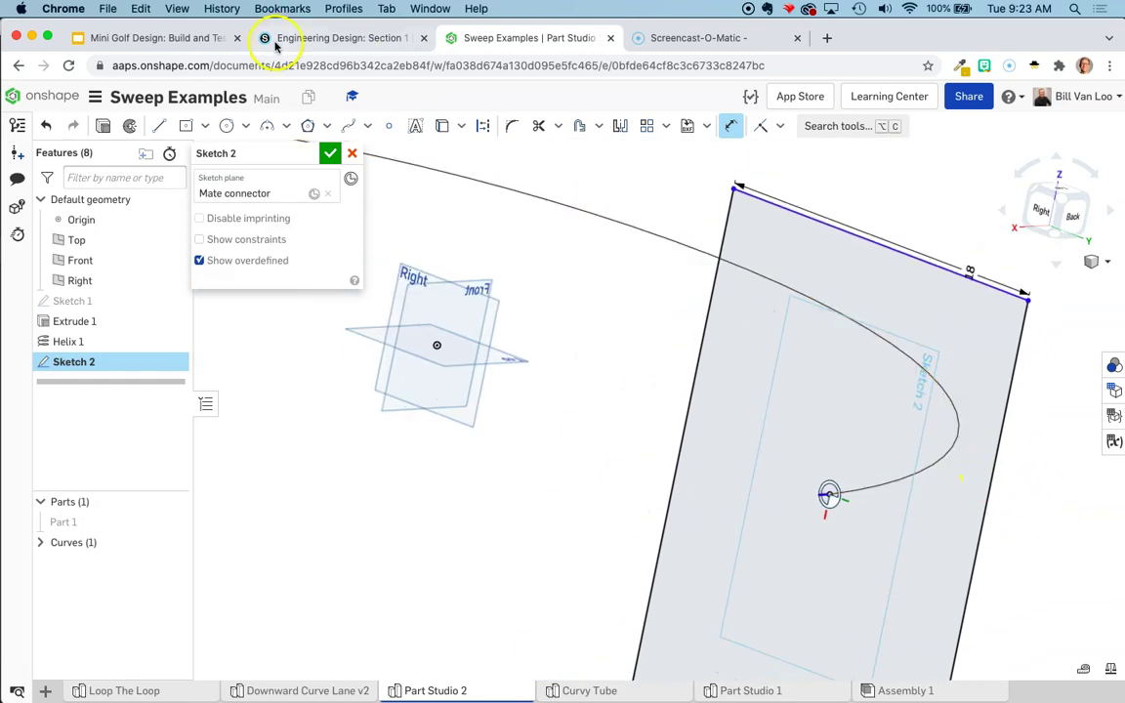
Dimension the rectangle's short side to 3 in
{"action": "left_click", "coordinate": [166, 37]}
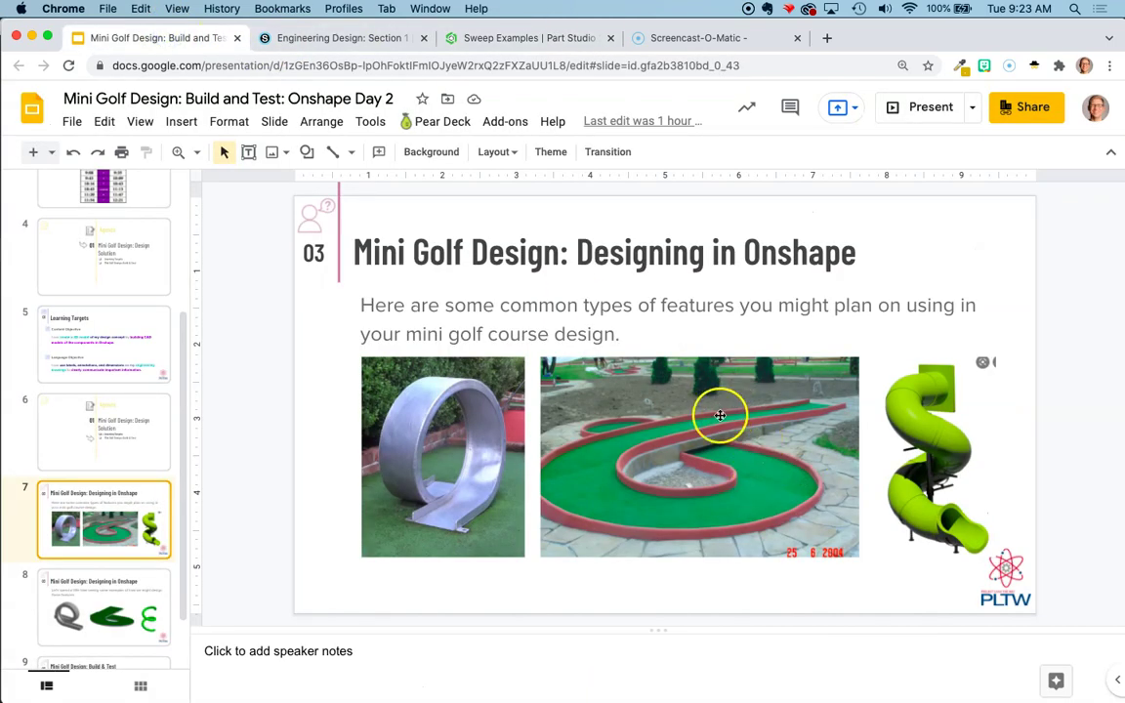
{"action": "left_click", "coordinate": [473, 37]}
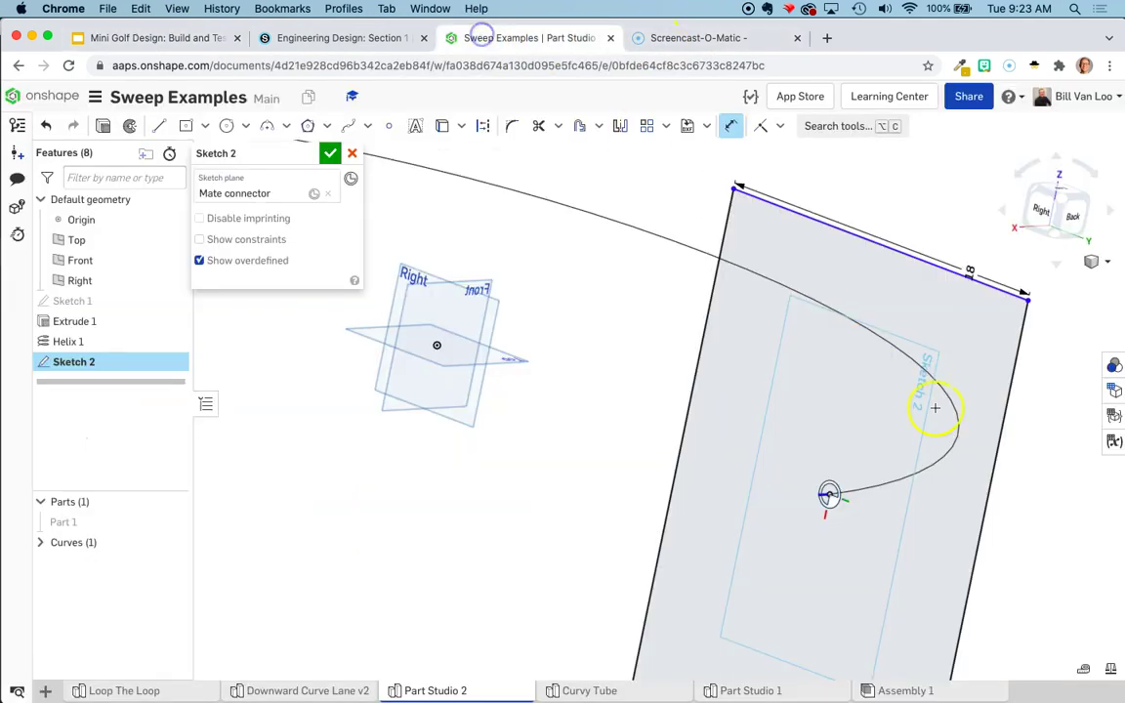
{"action": "left_click", "coordinate": [1006, 393]}
{"action": "left_click", "coordinate": [1024, 451]}
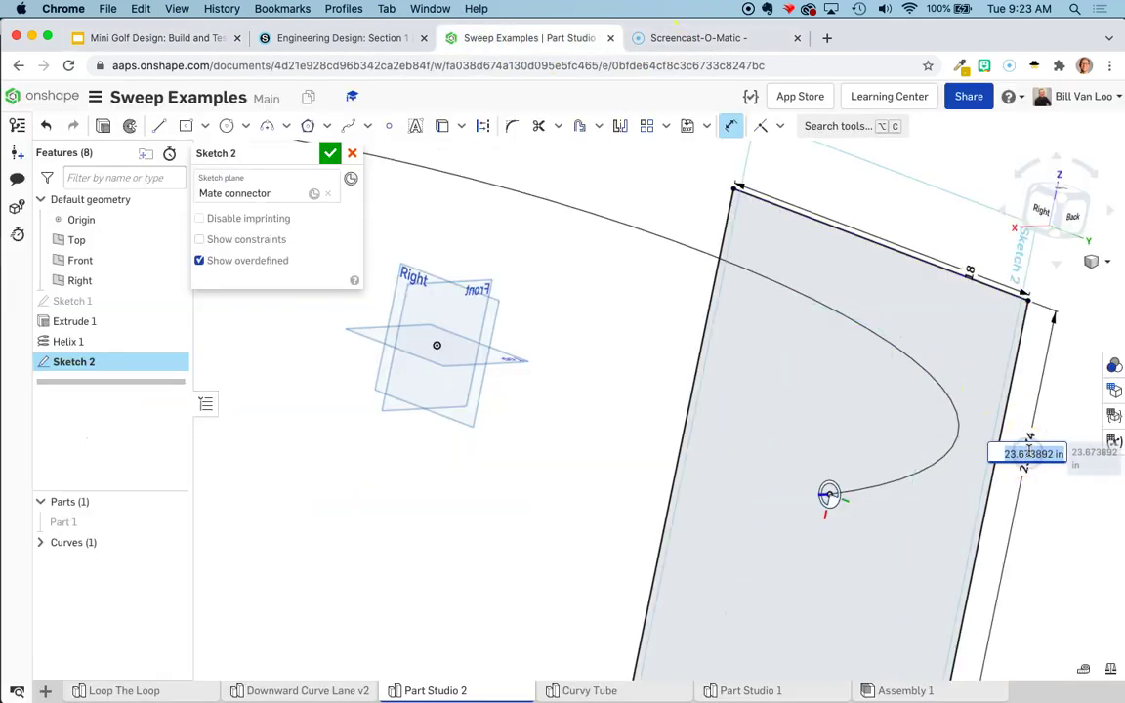
{"action": "type", "text": "3"}
{"action": "key", "text": "Return"}
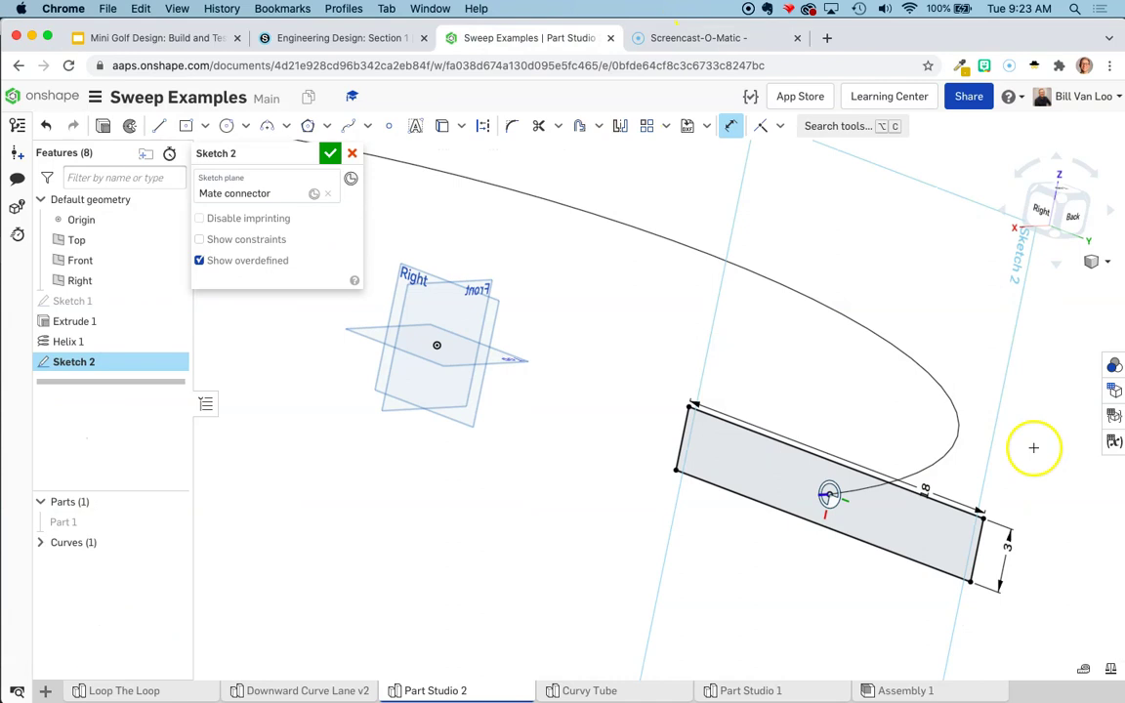
{"action": "mouse_move", "coordinate": [716, 532]}
{"action": "right_mouse_down"}
{"action": "mouse_move", "coordinate": [818, 553]}
{"action": "mouse_move", "coordinate": [785, 475]}
{"action": "right_mouse_up"}
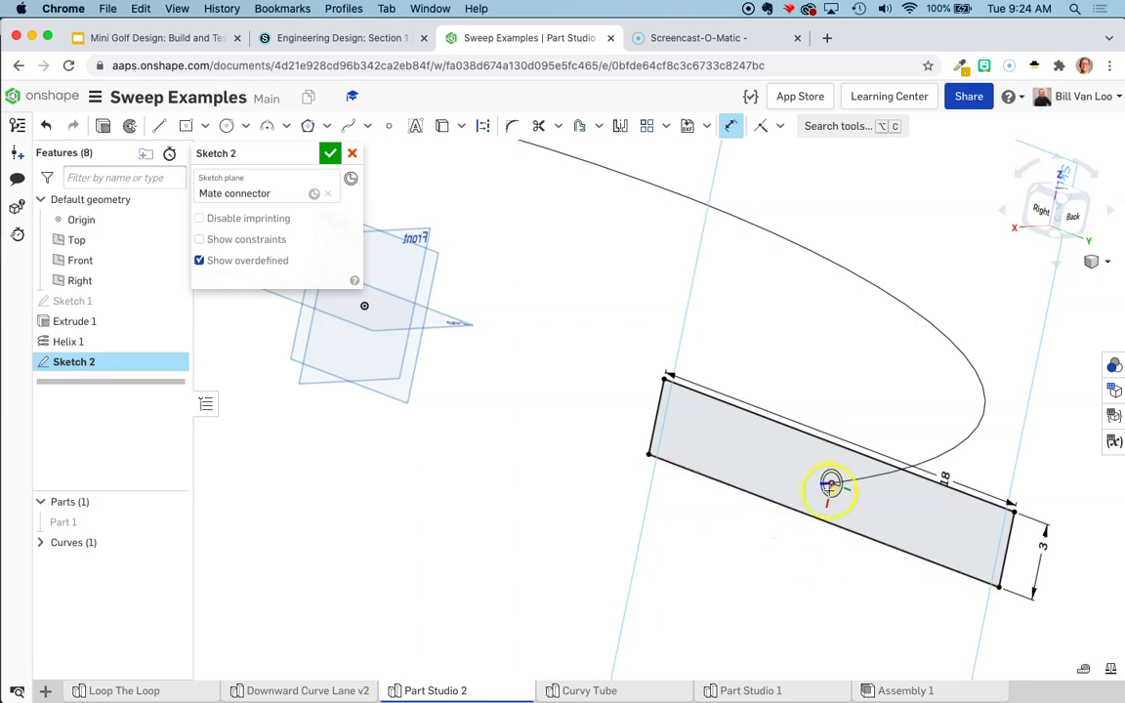
Close Sketch 2 and sweep its 18-by-3 rectangle along the Curve 1 helix into Sweep 1
{"action": "left_click", "coordinate": [326, 156]}
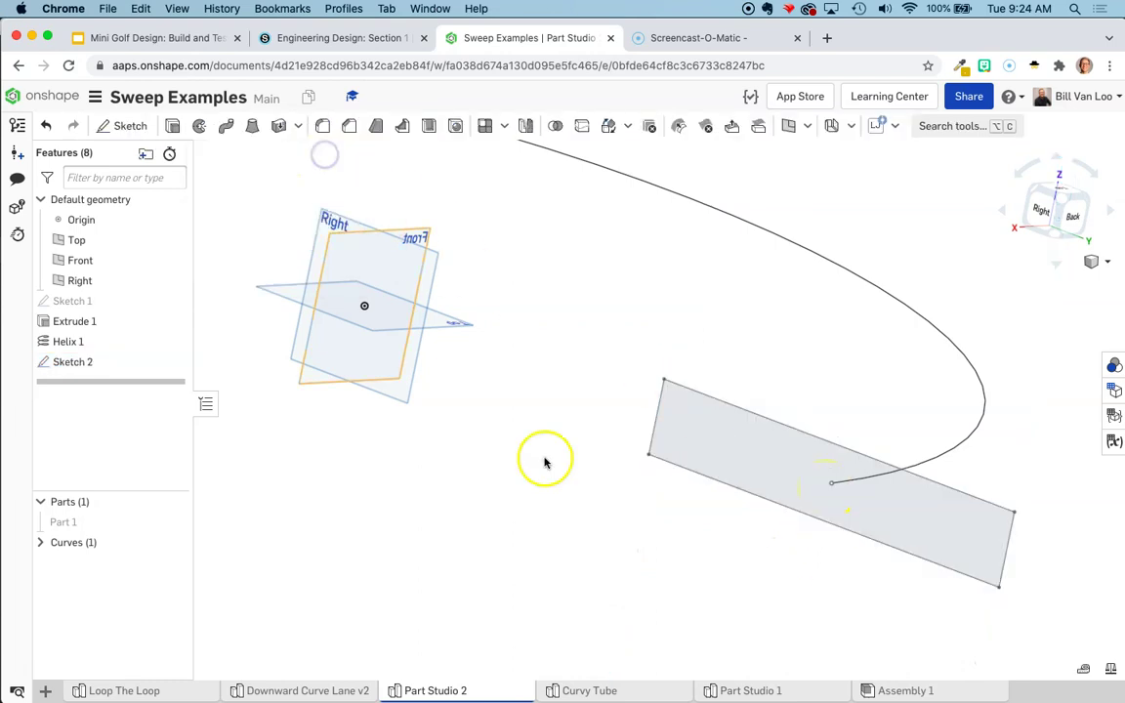
{"action": "mouse_move", "coordinate": [567, 487]}
{"action": "right_mouse_down"}
{"action": "mouse_move", "coordinate": [610, 540]}
{"action": "mouse_move", "coordinate": [654, 566]}
{"action": "right_mouse_up"}
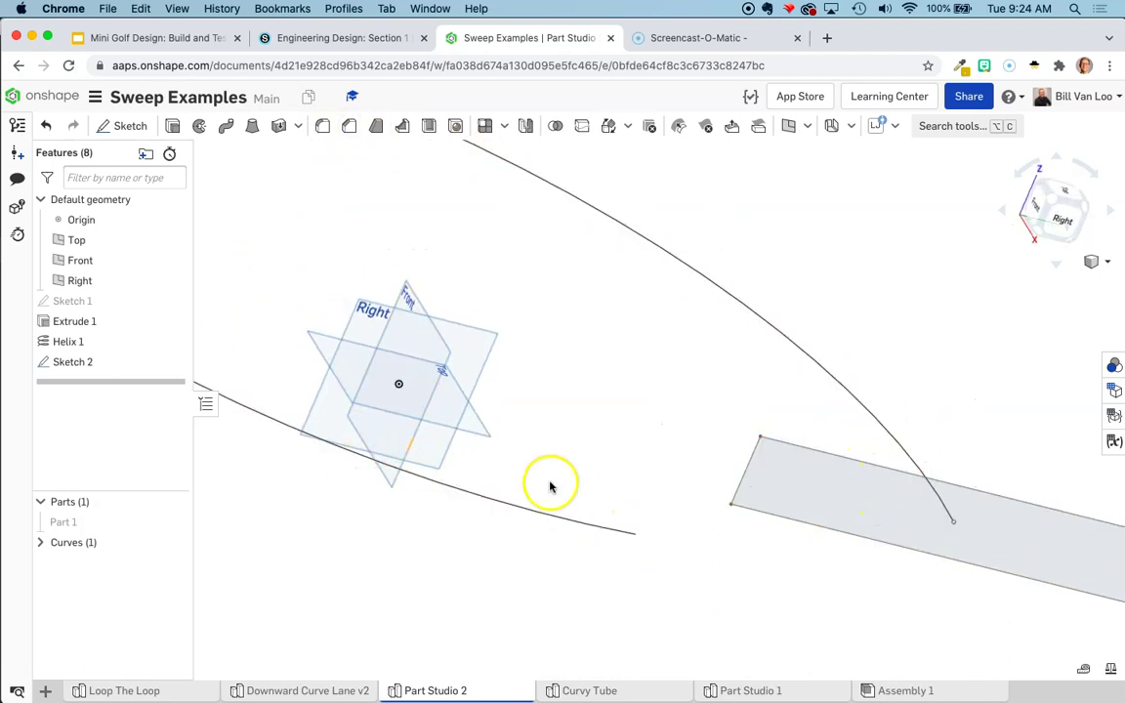
{"action": "left_click", "coordinate": [226, 126]}
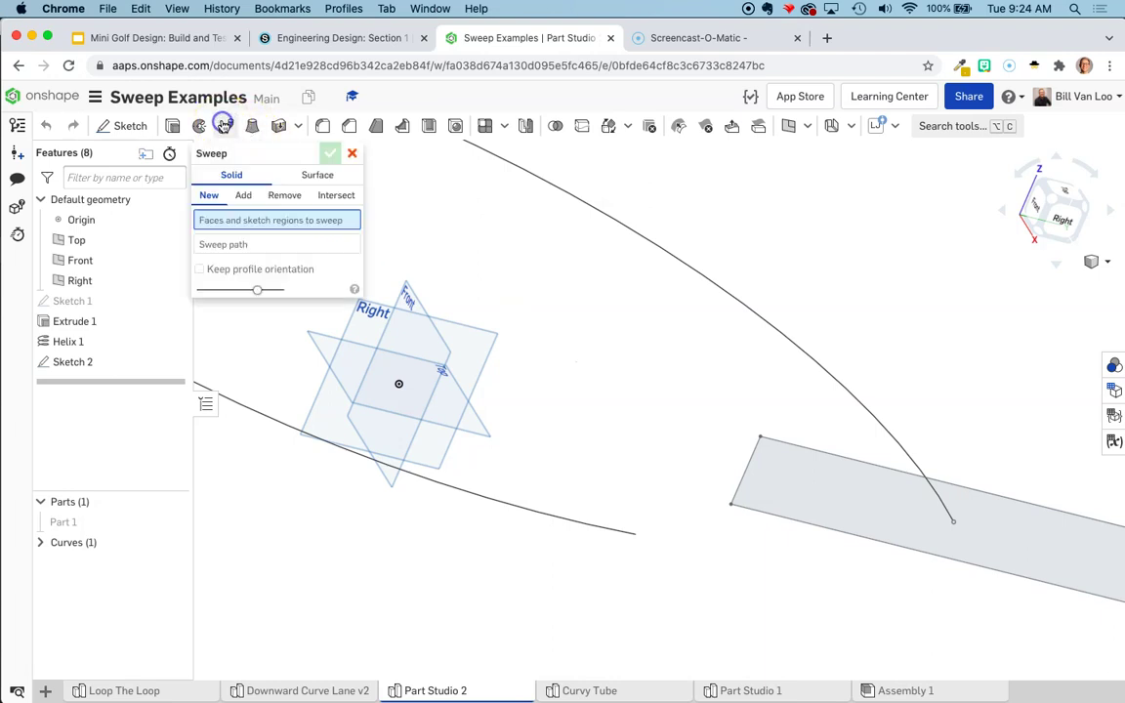
{"action": "left_click", "coordinate": [811, 493]}
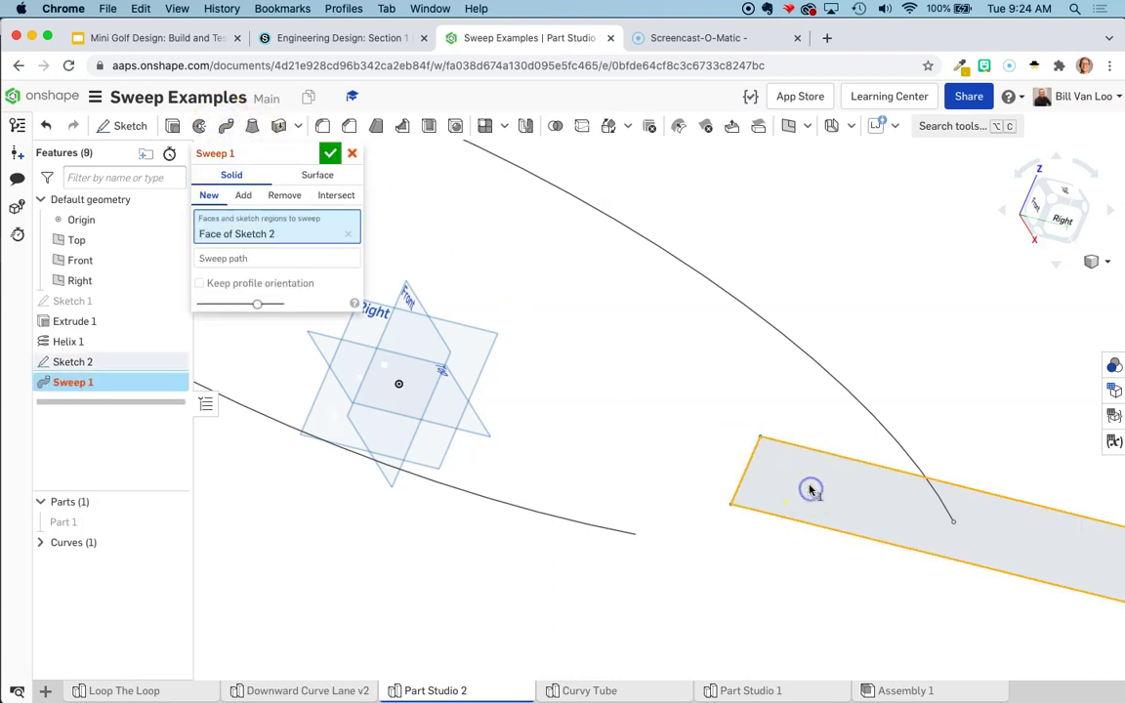
{"action": "left_click", "coordinate": [267, 258]}
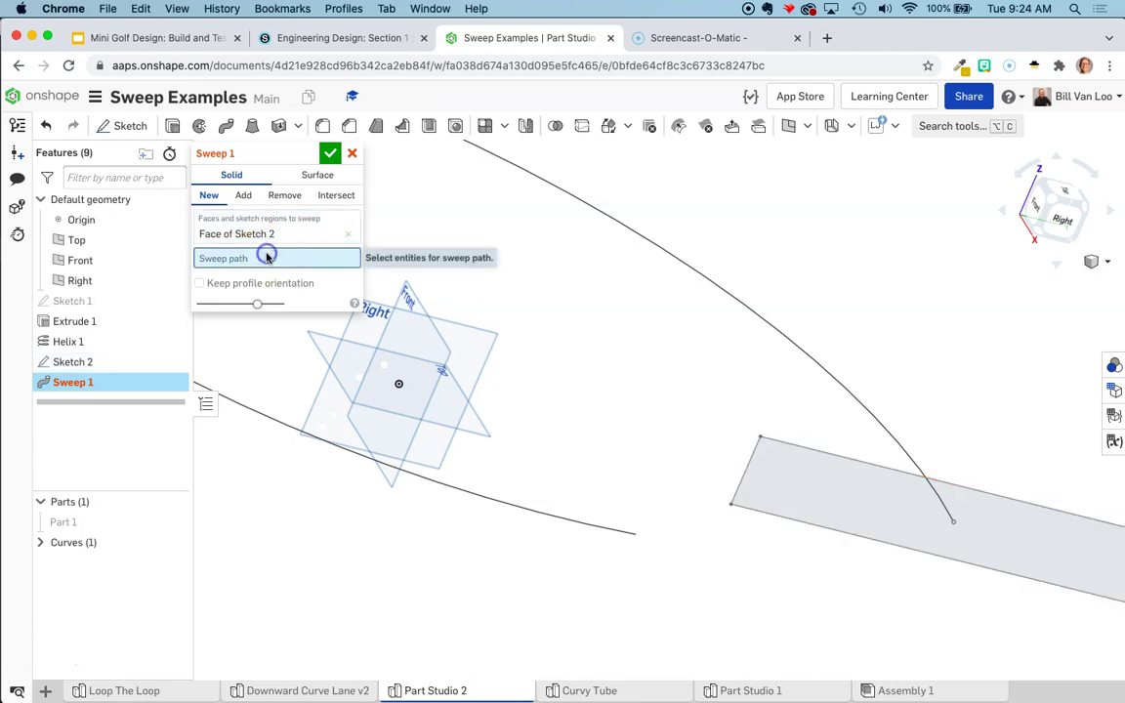
{"action": "left_click", "coordinate": [625, 227]}
{"action": "scroll", "coordinate": [580, 381], "scroll_direction": "down", "scroll_amount": 5}
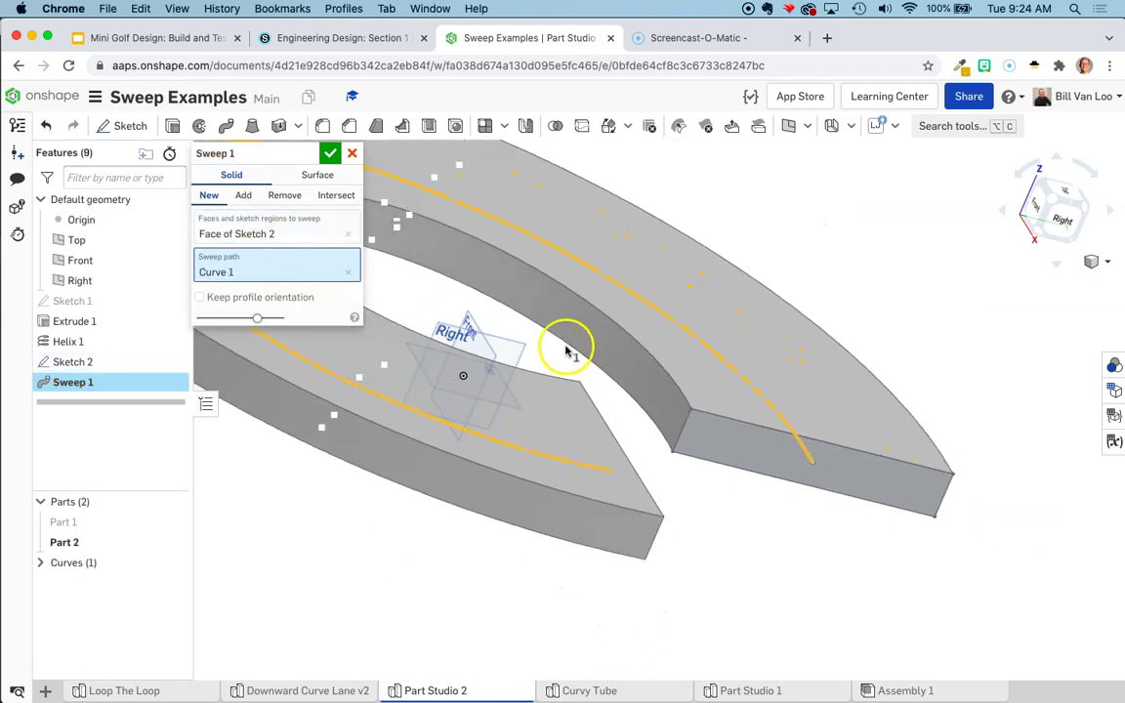
{"action": "left_click", "coordinate": [1062, 223]}
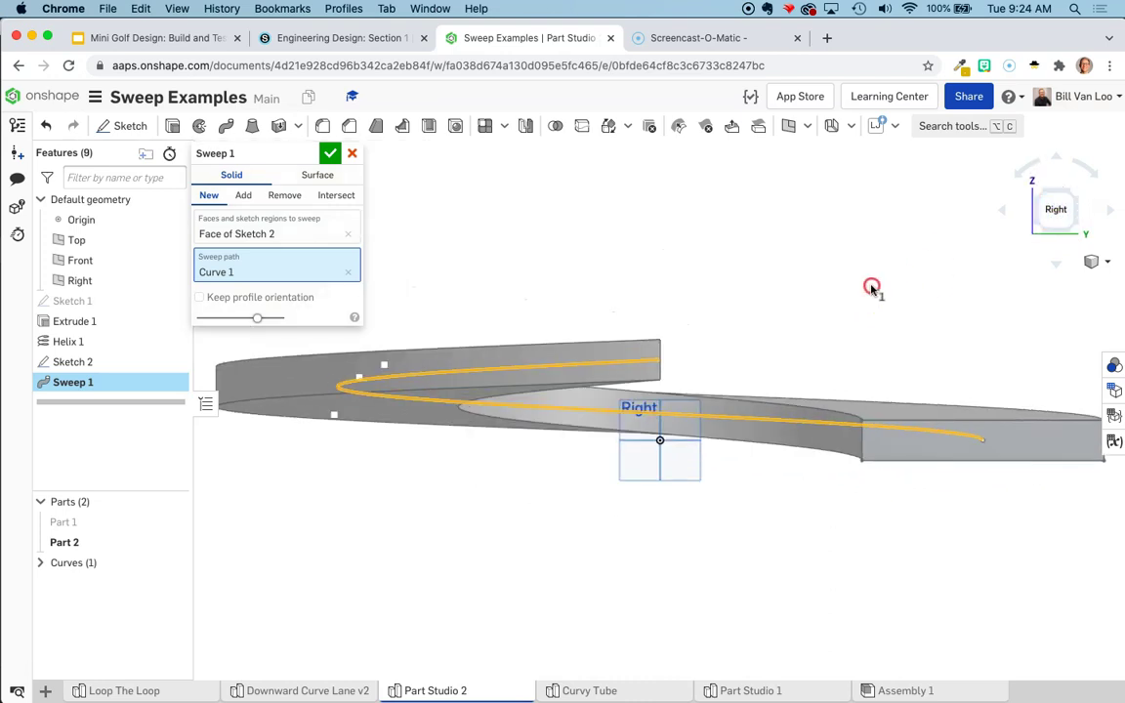
{"action": "middle_click_drag", "start_coordinate": [809, 287], "coordinate": [811, 287]}
{"action": "mouse_move", "coordinate": [809, 286]}
{"action": "right_mouse_down"}
{"action": "mouse_move", "coordinate": [765, 284]}
{"action": "mouse_move", "coordinate": [809, 284]}
{"action": "right_mouse_up"}
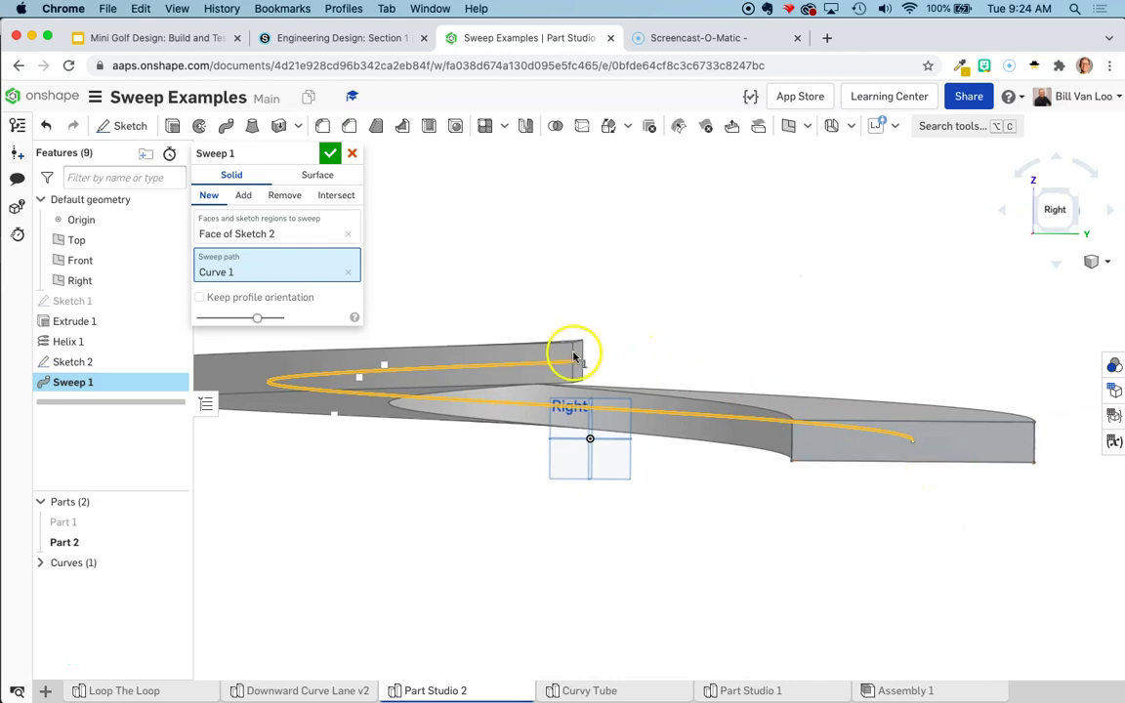
{"action": "right_click_drag", "start_coordinate": [705, 329], "coordinate": [700, 337]}
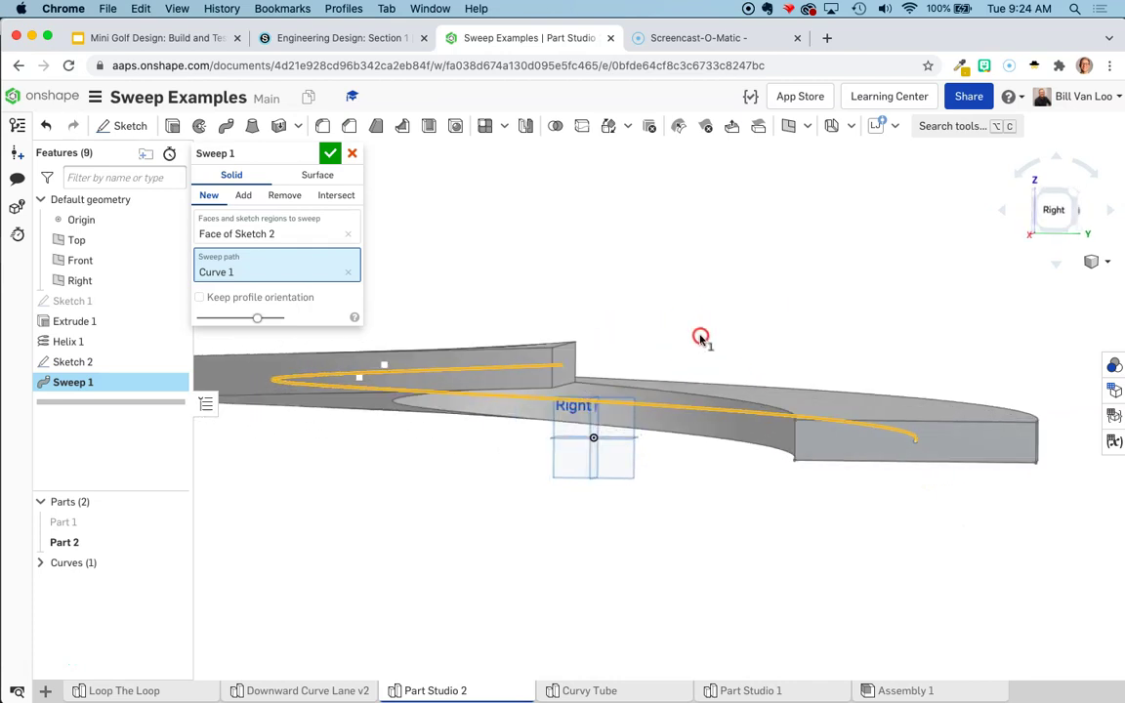
{"action": "left_click", "coordinate": [330, 153]}
Change Extrude 1's cylinder depth from 12 in to 8 in
{"action": "right_click_drag", "start_coordinate": [778, 310], "coordinate": [784, 315]}
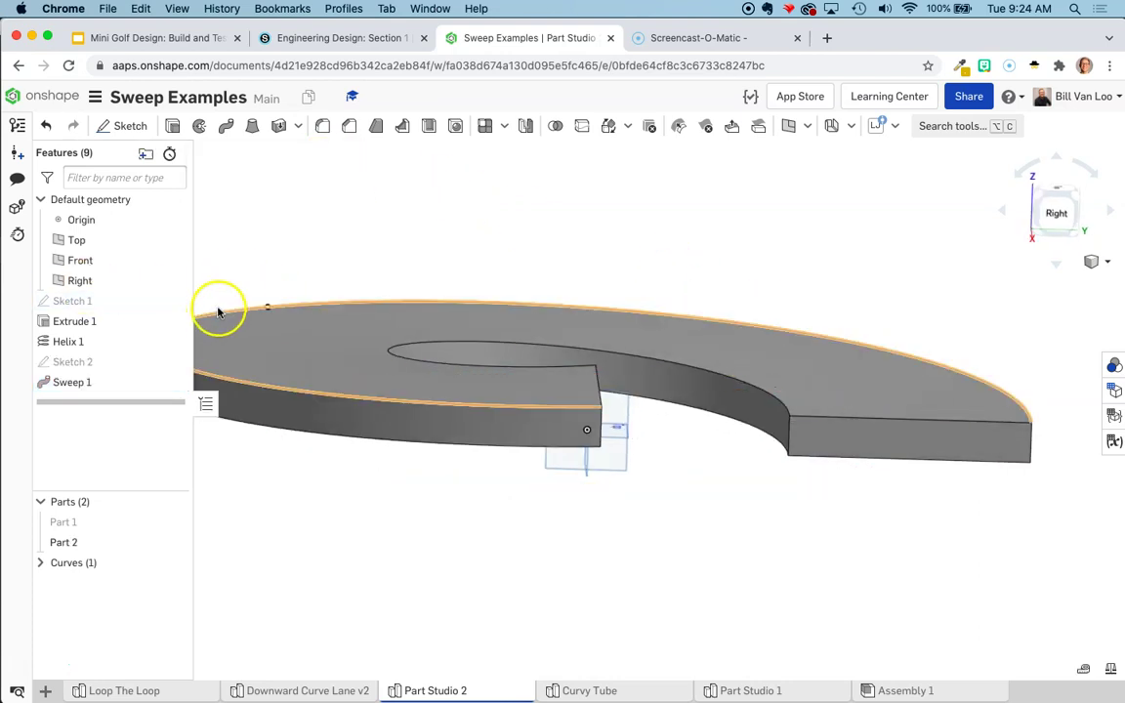
{"action": "double_click", "coordinate": [87, 320]}
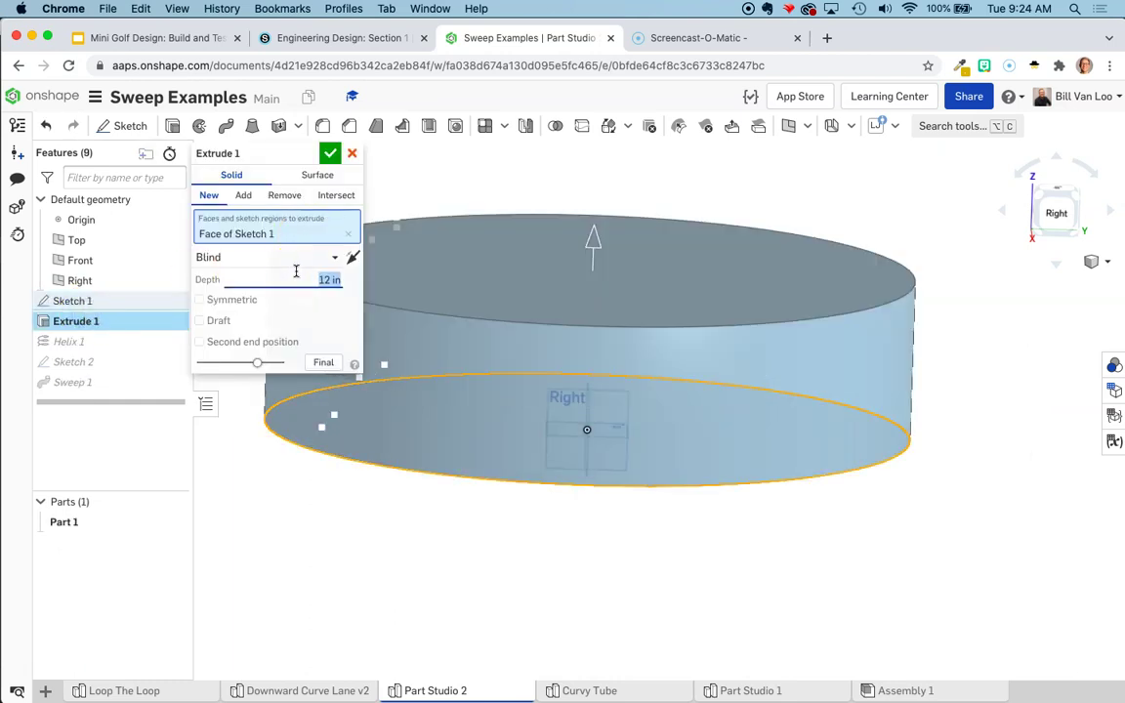
{"action": "left_click", "coordinate": [327, 154]}
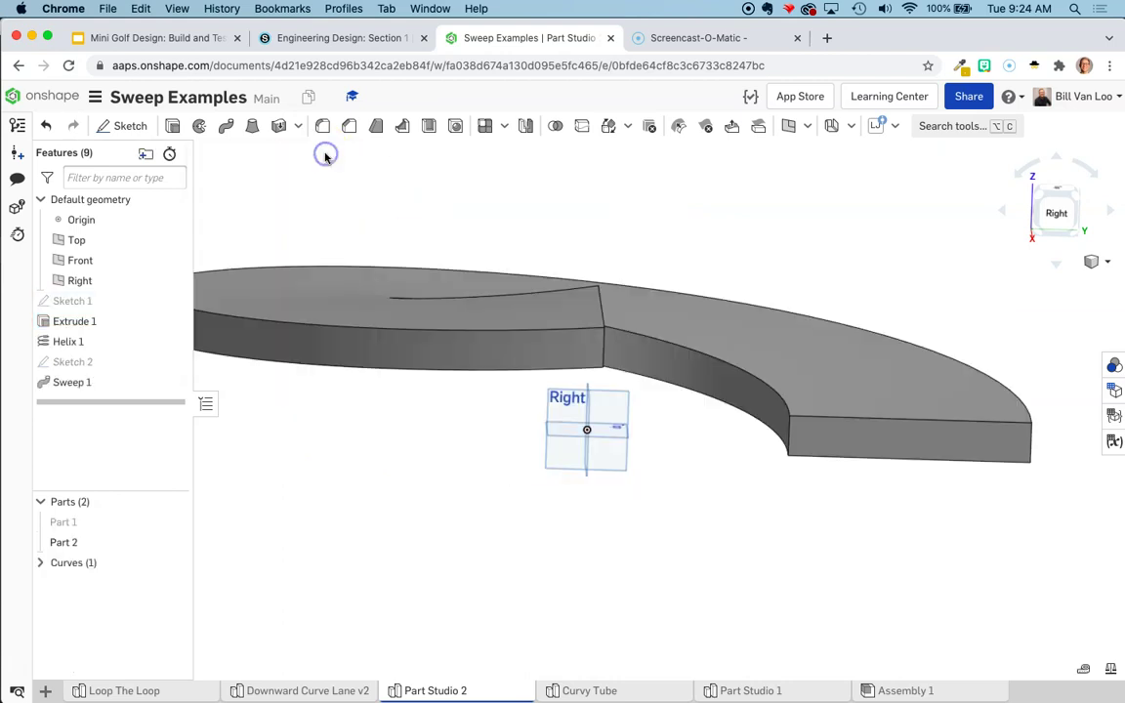
{"action": "left_click", "coordinate": [672, 524]}
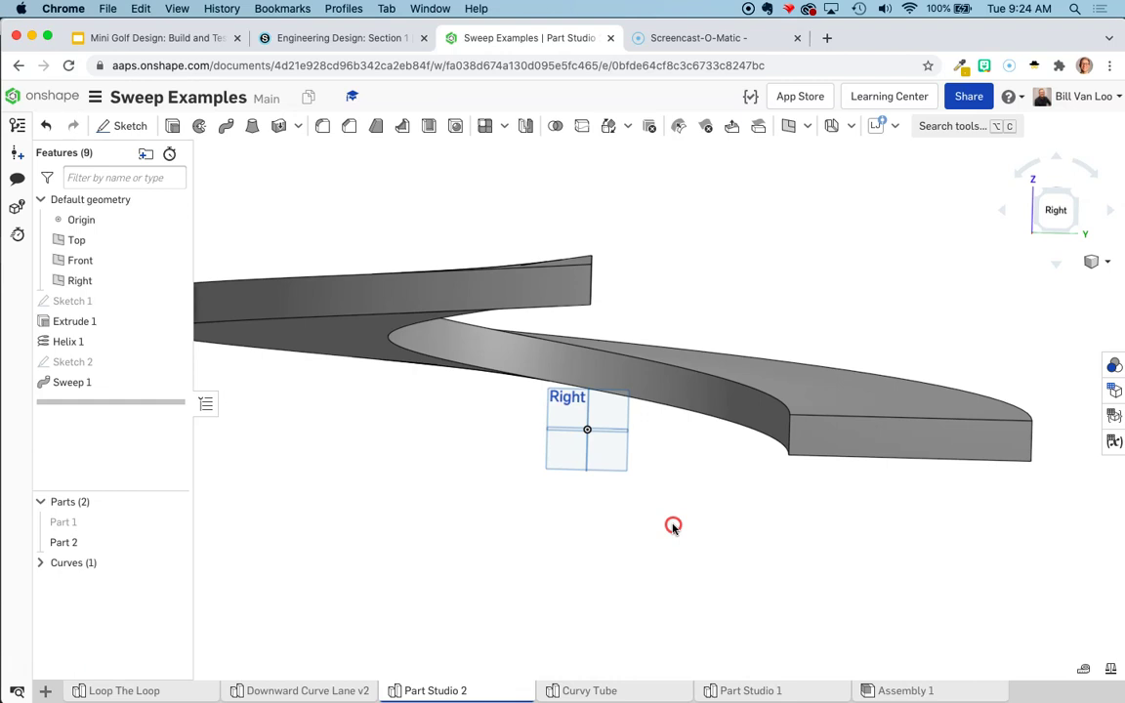
{"action": "double_click", "coordinate": [69, 321]}
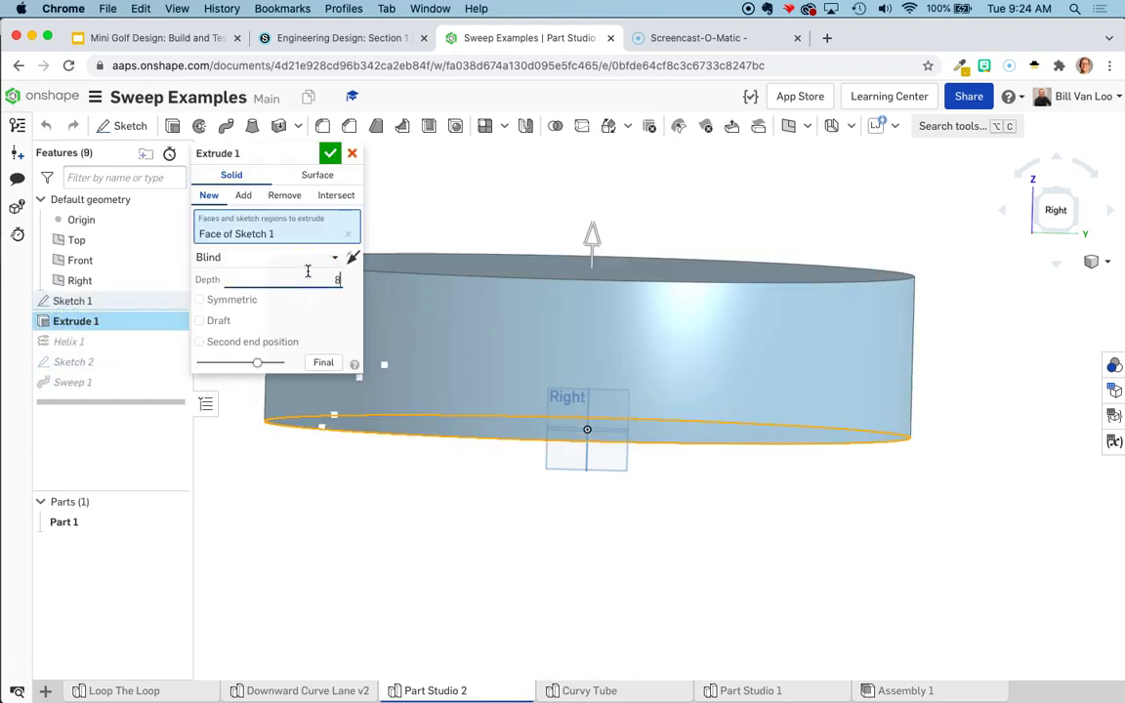
{"action": "left_click", "coordinate": [329, 152]}
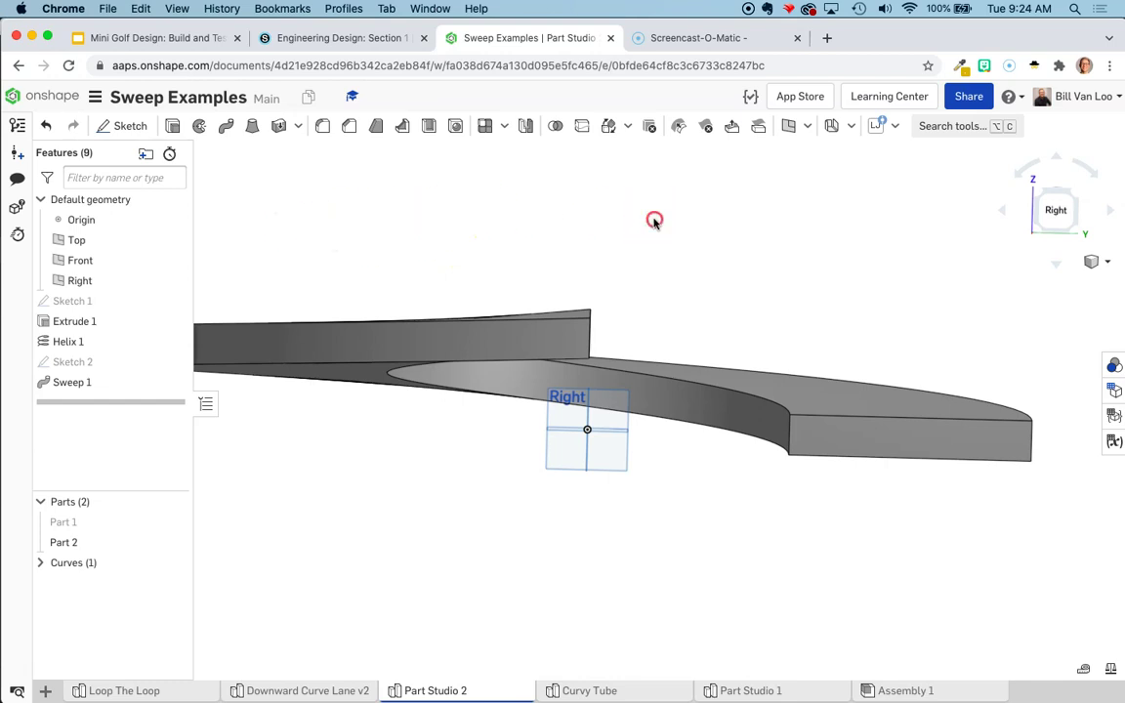
Check the mini golf reference slide, then return to the Sweep Examples part studio
{"action": "right_click_drag", "start_coordinate": [653, 221], "coordinate": [640, 235]}
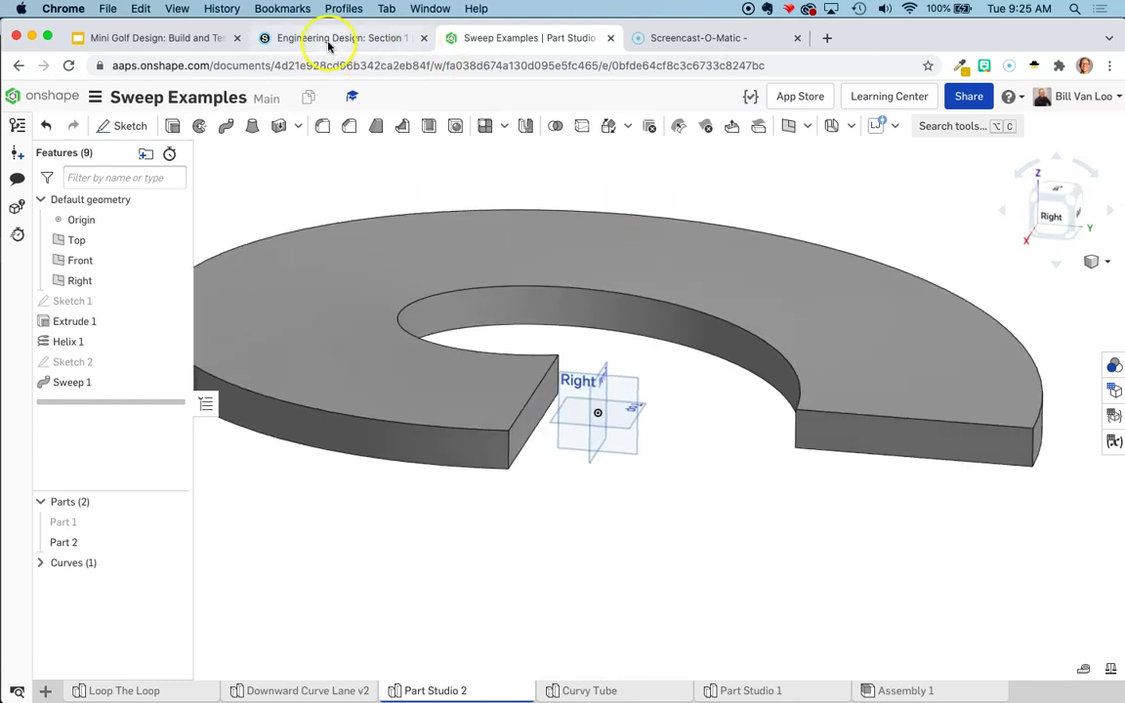
{"action": "left_click", "coordinate": [176, 37]}
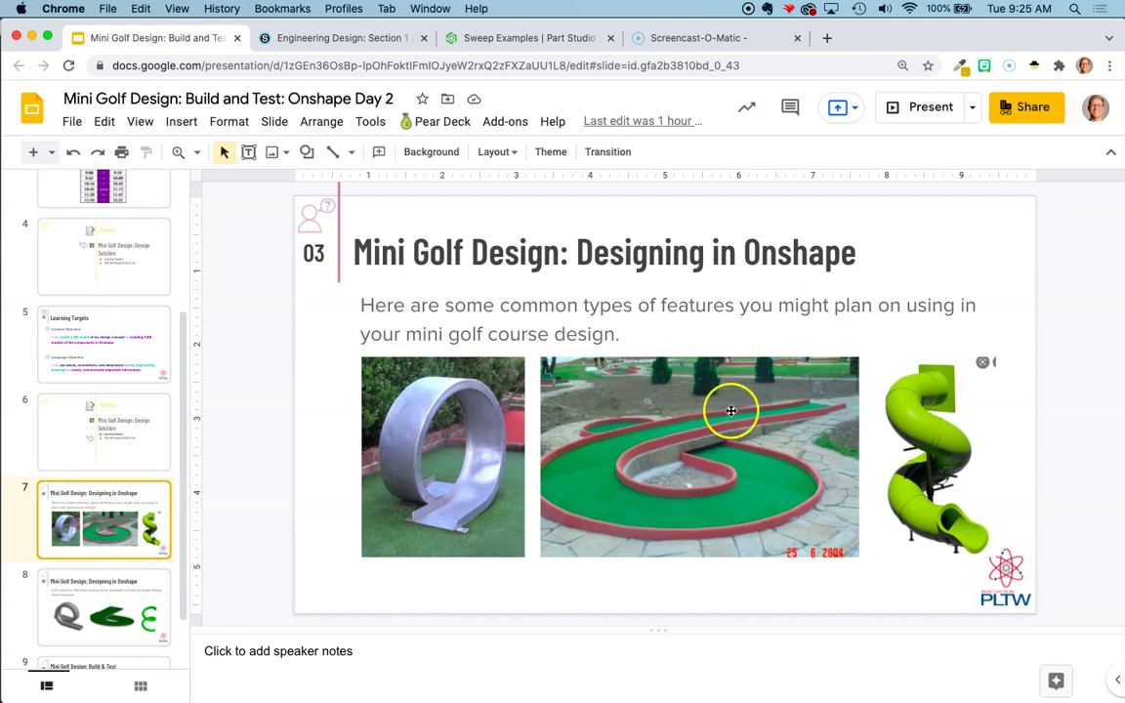
{"action": "left_click", "coordinate": [544, 39]}
Extrude straight extensions from the ramp's upper and lower end faces, 37.1 in and 70.1 in
{"action": "right_click_drag", "start_coordinate": [316, 161], "coordinate": [205, 158]}
{"action": "left_click", "coordinate": [172, 126]}
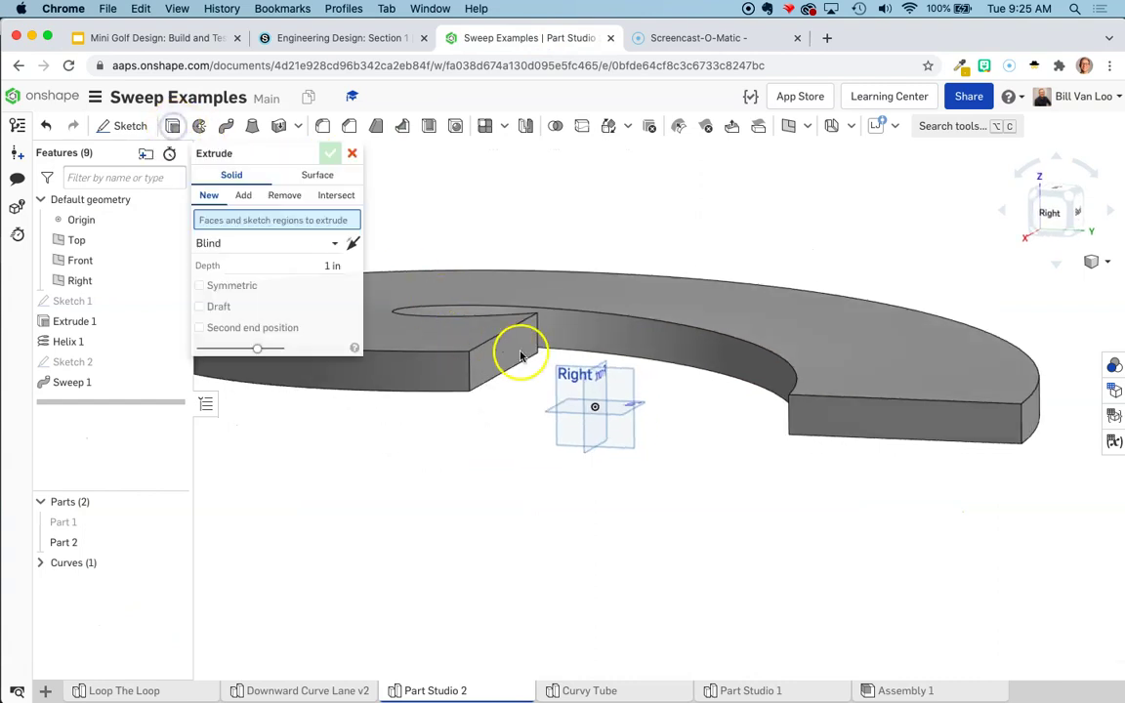
{"action": "left_click", "coordinate": [518, 353]}
{"action": "left_click_drag", "start_coordinate": [547, 349], "coordinate": [973, 422]}
{"action": "left_click", "coordinate": [973, 427]}
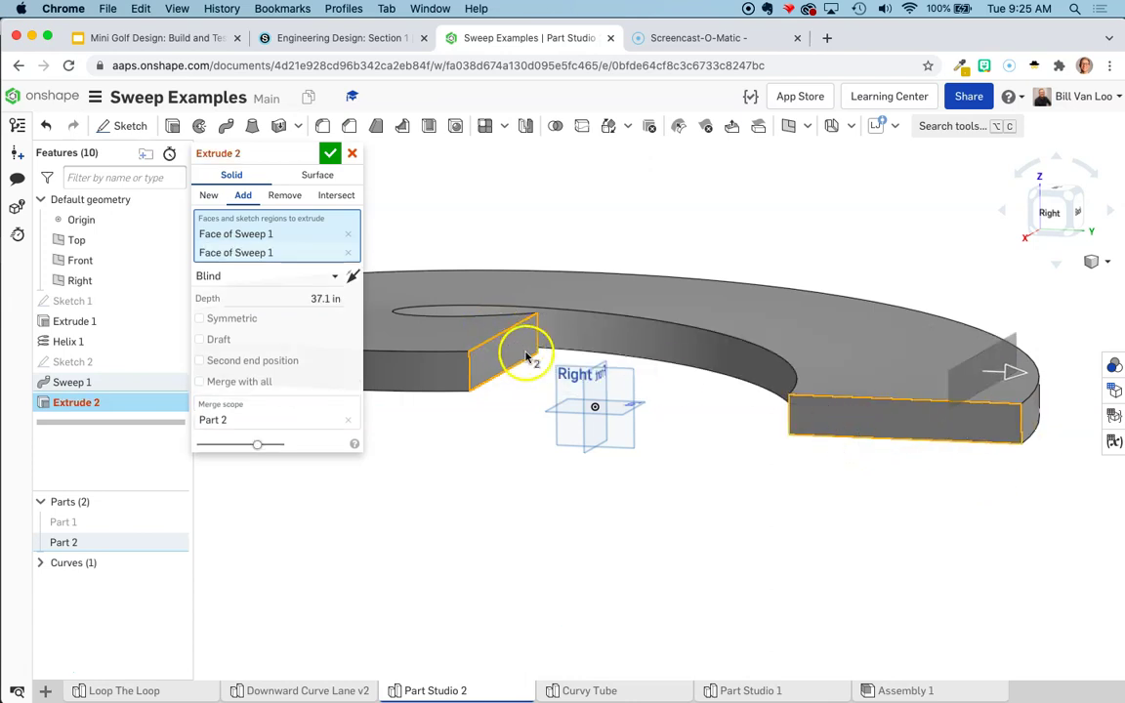
{"action": "left_click", "coordinate": [348, 252]}
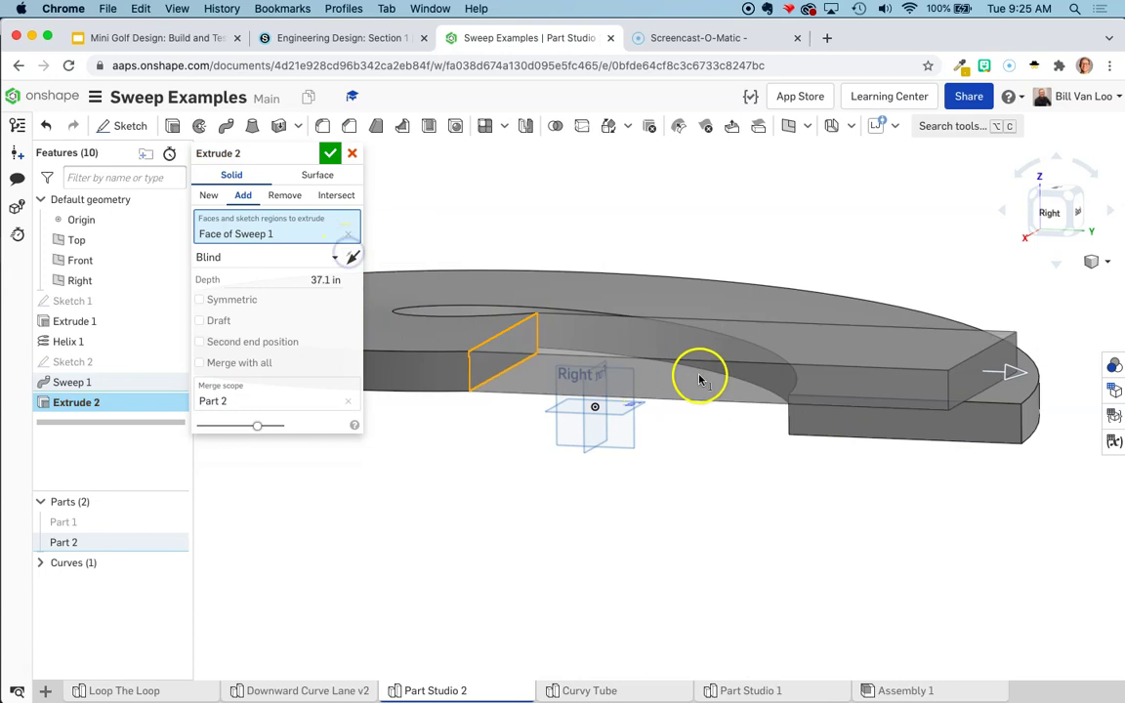
{"action": "left_click", "coordinate": [332, 154]}
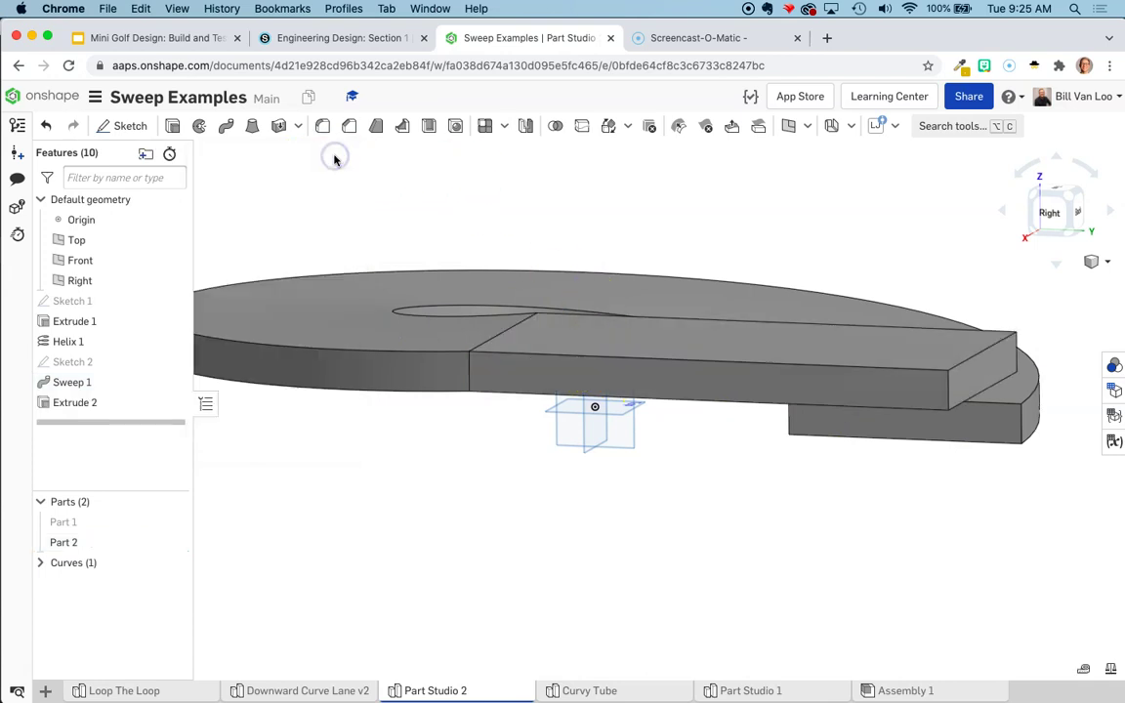
{"action": "left_click", "coordinate": [869, 435]}
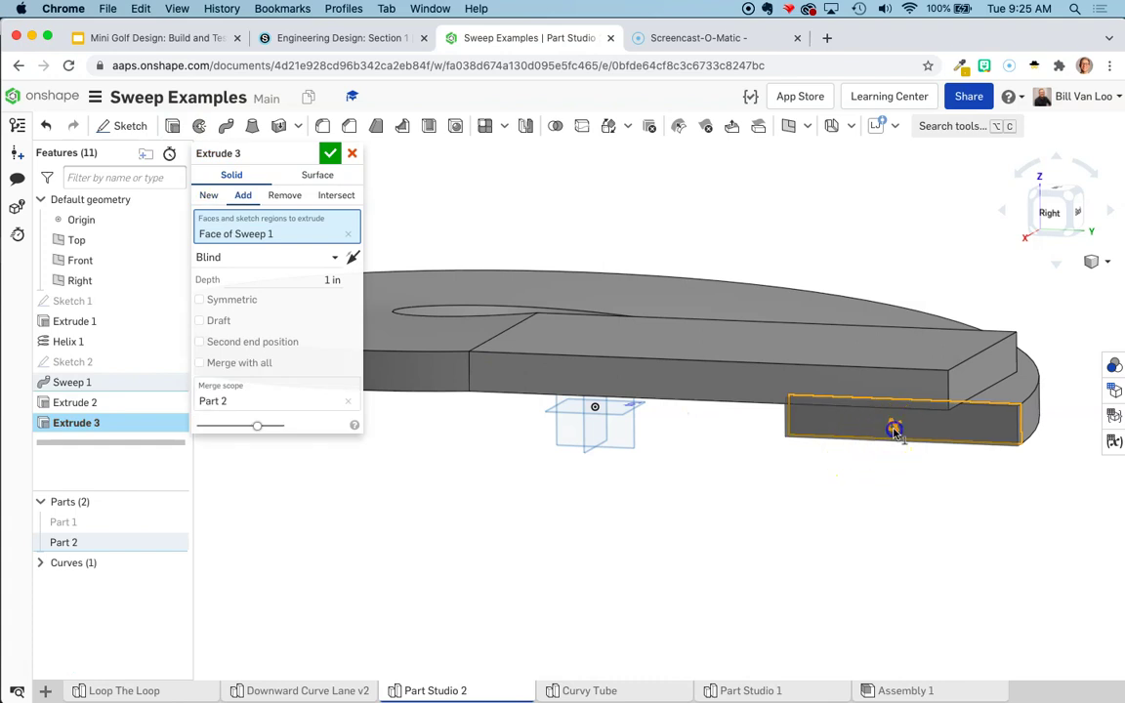
{"action": "left_click_drag", "start_coordinate": [884, 440], "coordinate": [631, 574]}
Confirm the 70.1 in lower end extension as Extrude 3
{"action": "left_click", "coordinate": [330, 152]}
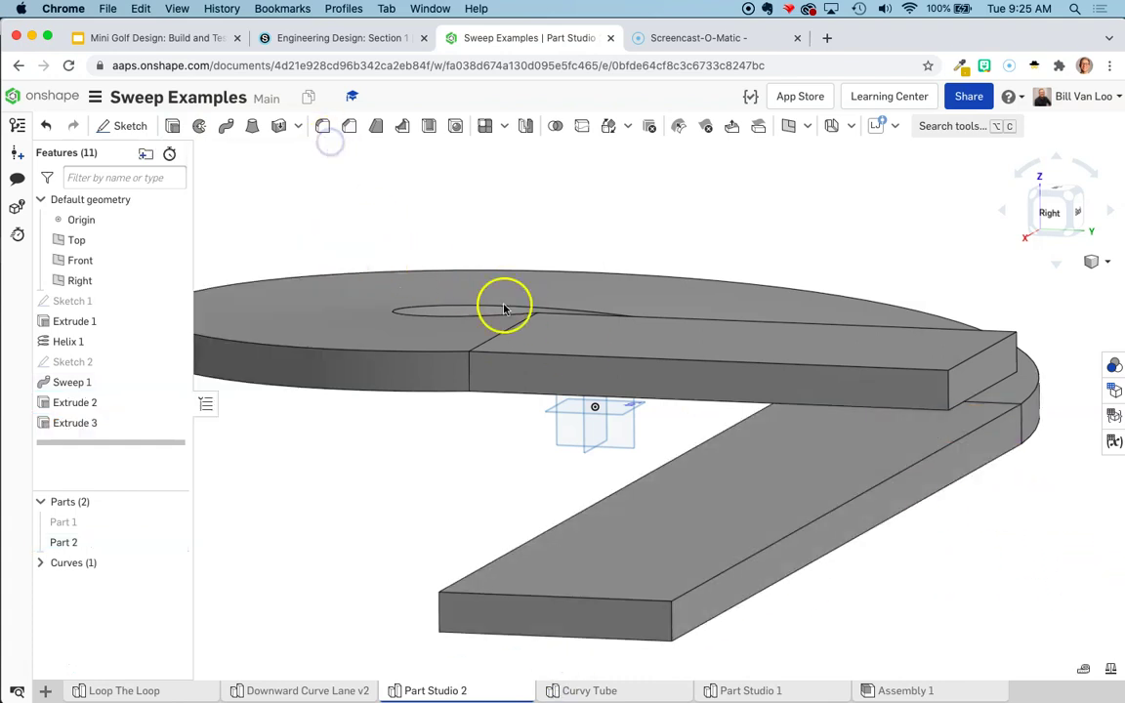
{"action": "right_click_drag", "start_coordinate": [545, 349], "coordinate": [593, 214]}
{"action": "scroll", "coordinate": [781, 309], "scroll_direction": "down", "scroll_amount": 5}
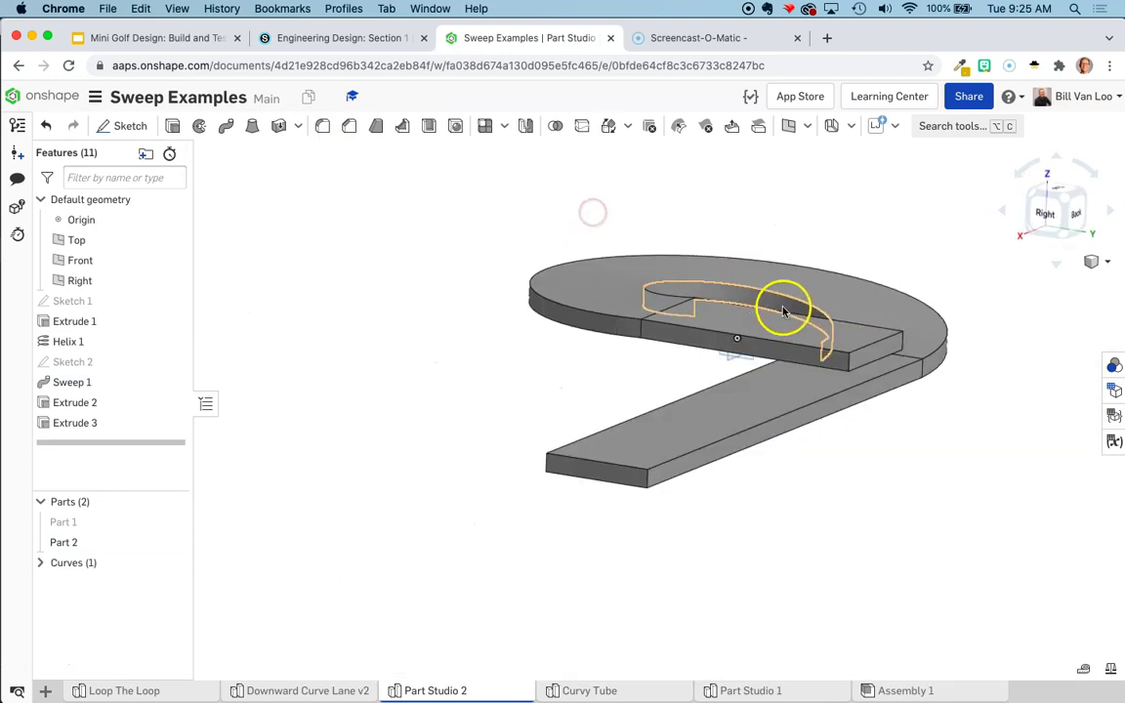
Give the top faces of the curved ramp and both straight sections a dark green appearance
{"action": "left_click", "coordinate": [735, 420]}
{"action": "left_click", "coordinate": [874, 296]}
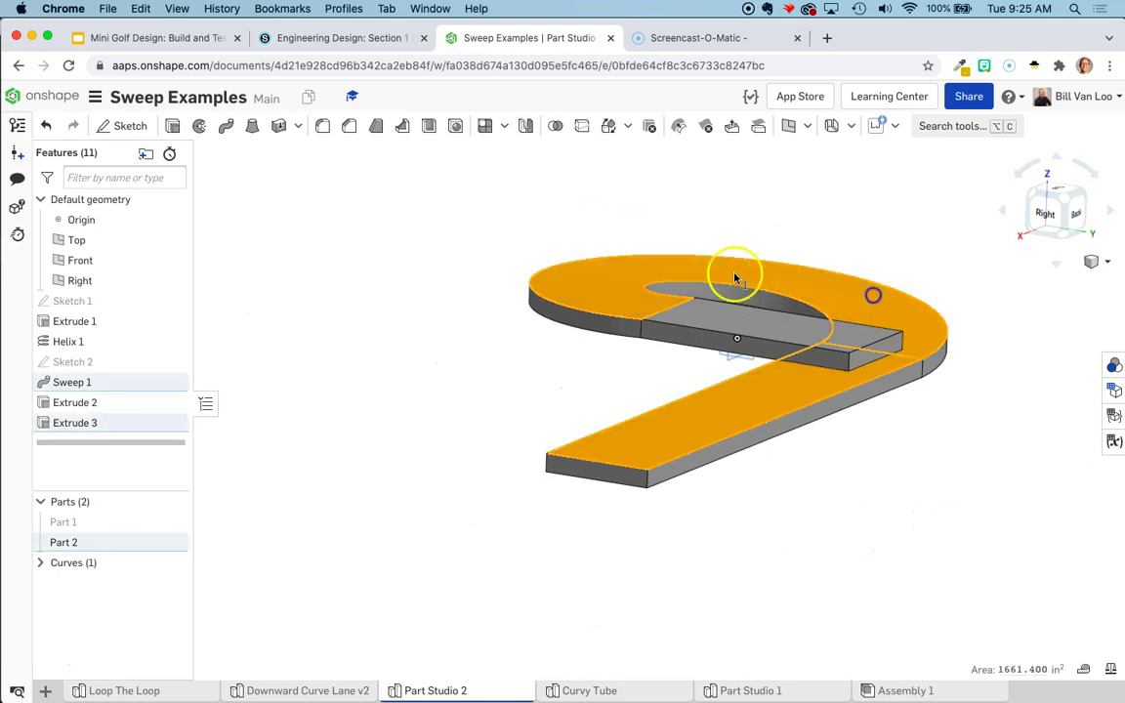
{"action": "left_click", "coordinate": [723, 326]}
{"action": "right_click", "coordinate": [723, 324]}
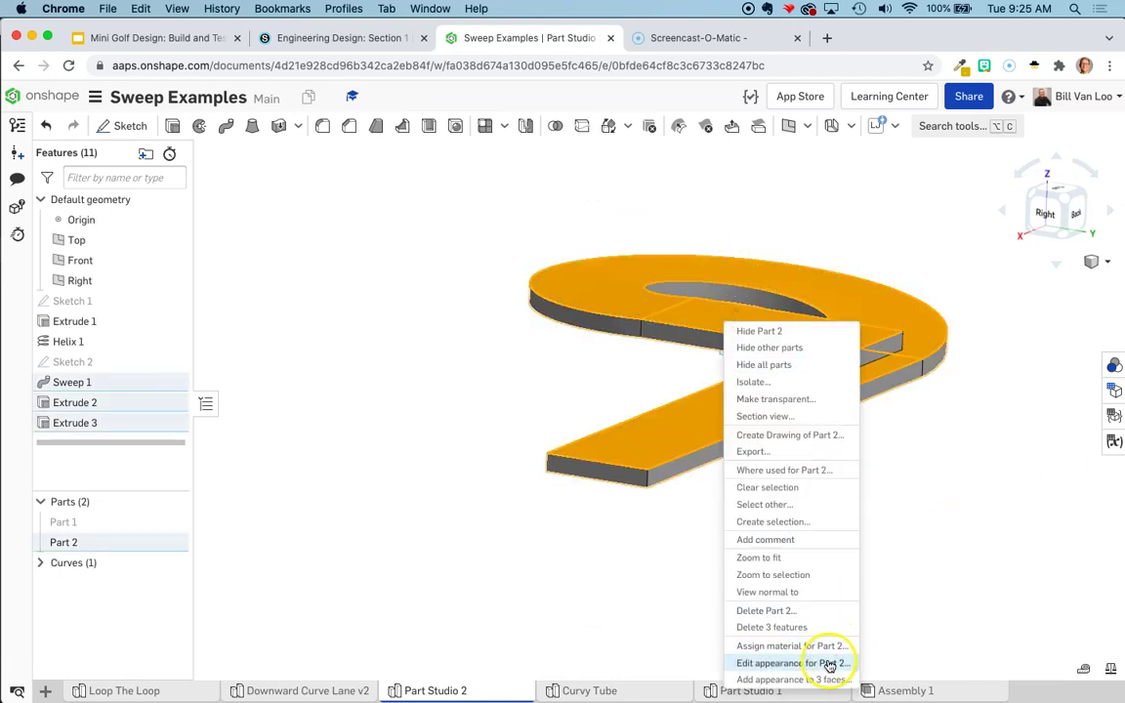
{"action": "left_click", "coordinate": [776, 680]}
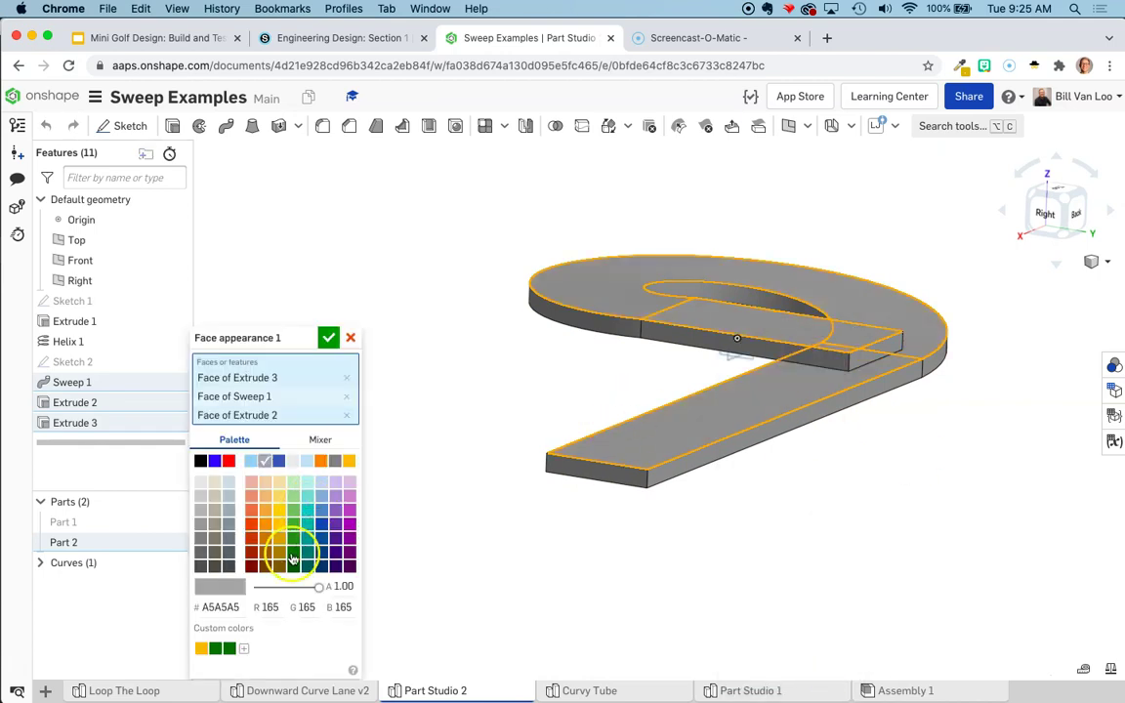
{"action": "left_click", "coordinate": [311, 568]}
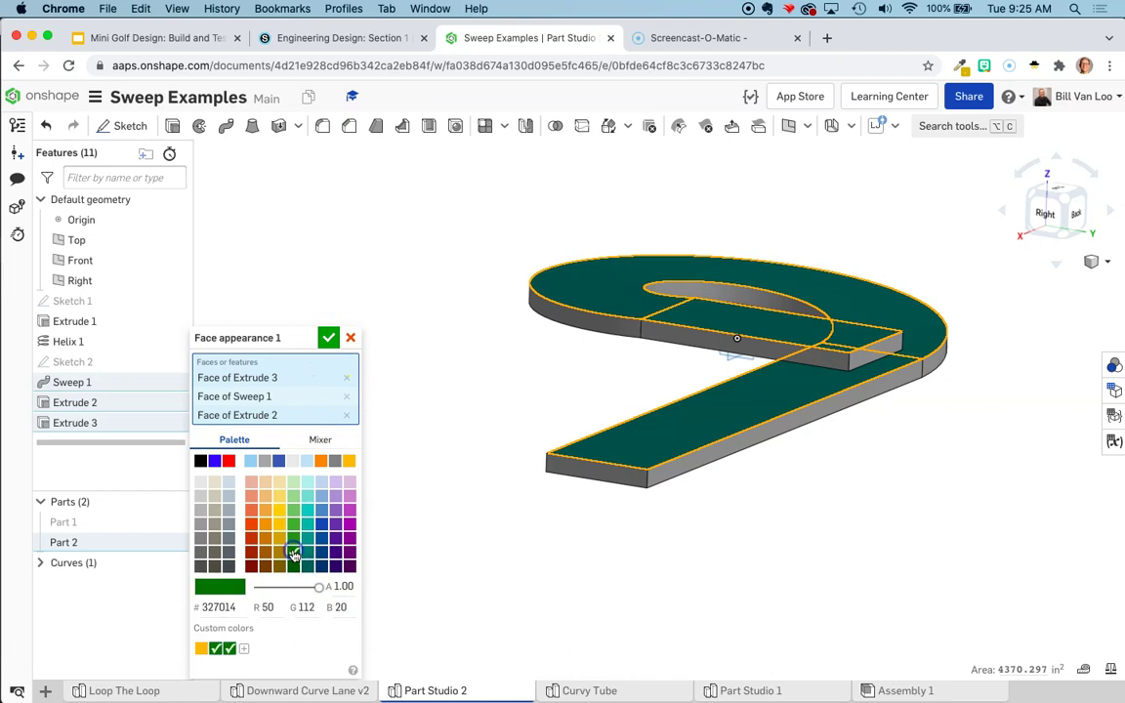
{"action": "left_click", "coordinate": [328, 338]}
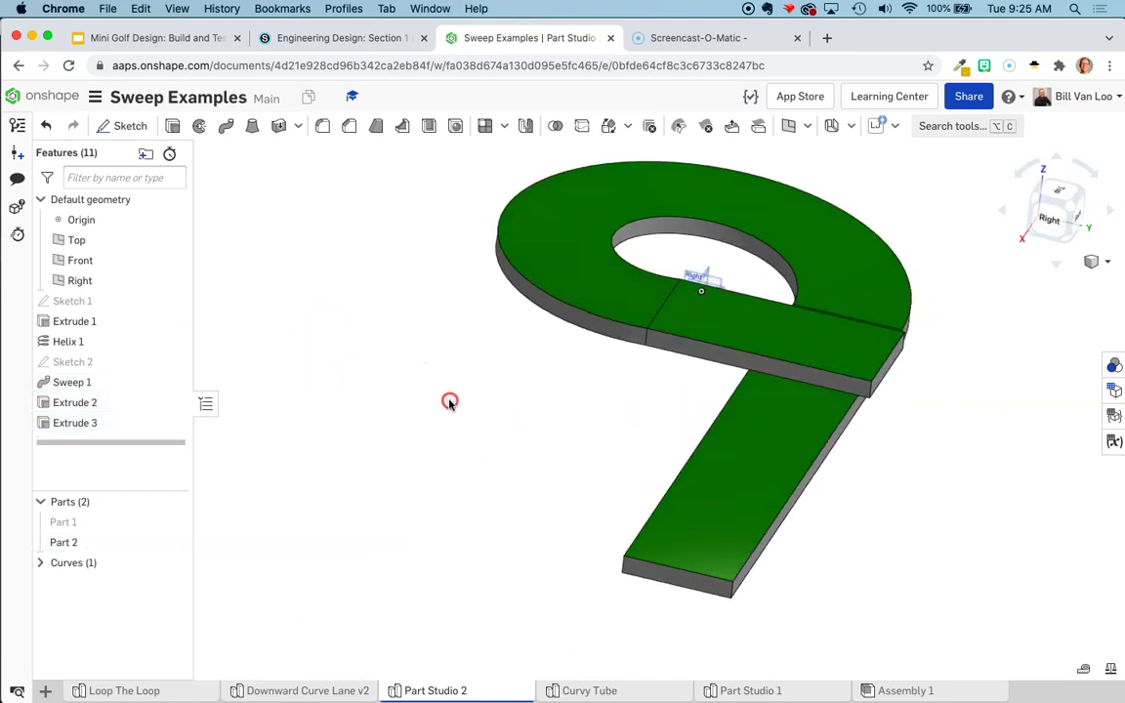